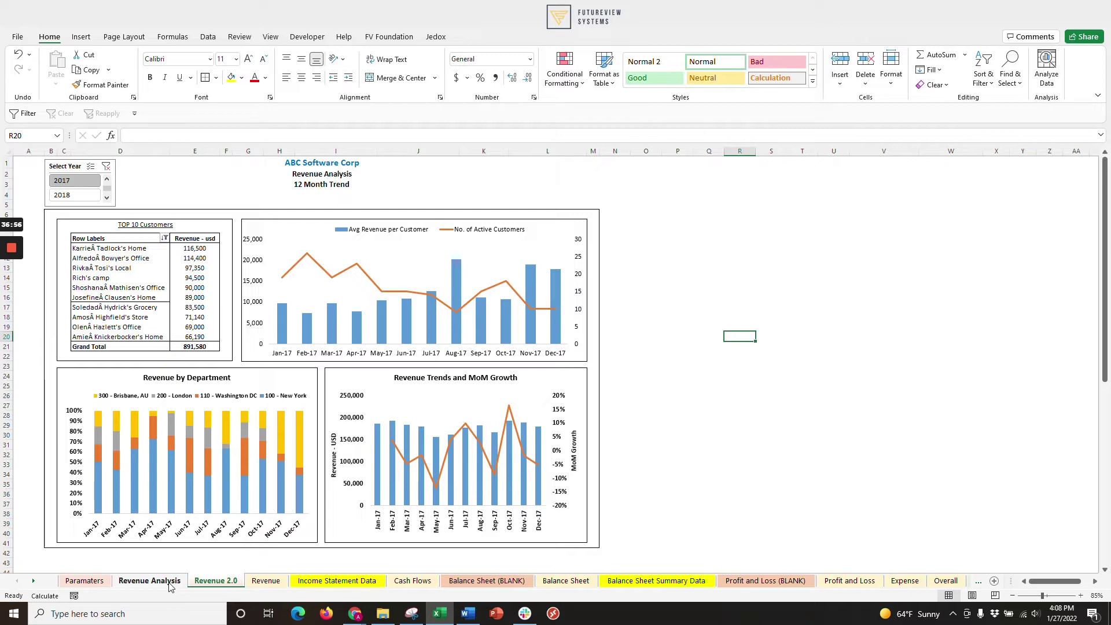
scroll(556, 364, "down", 14)
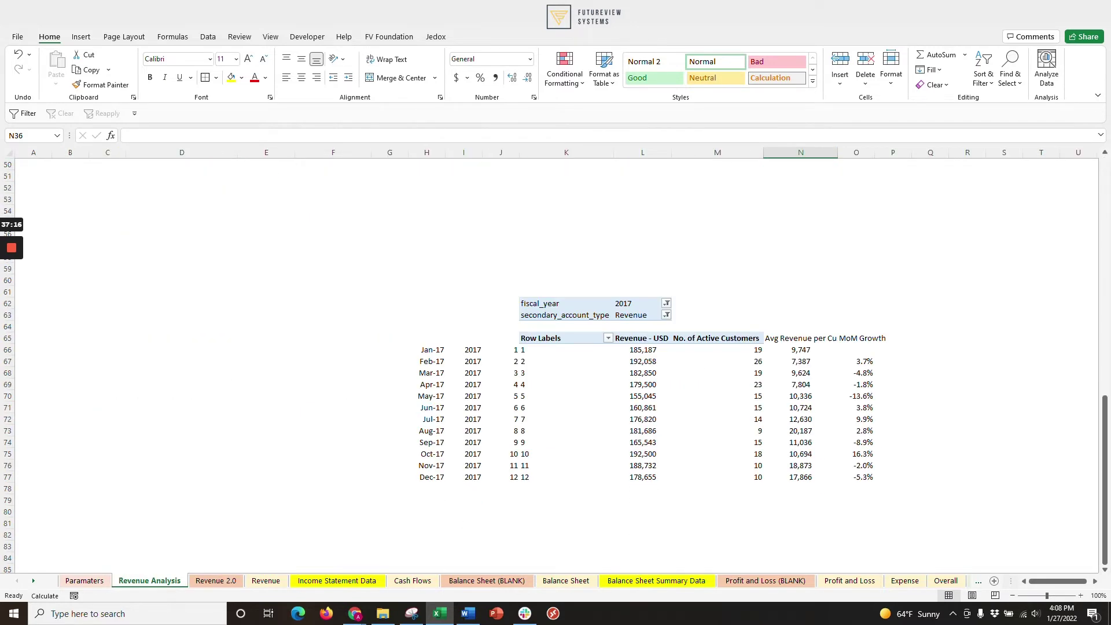
Copy the monthly revenue pivot table K62:M77 and paste it at cell S61.
left_click_drag(565, 303, 718, 477)
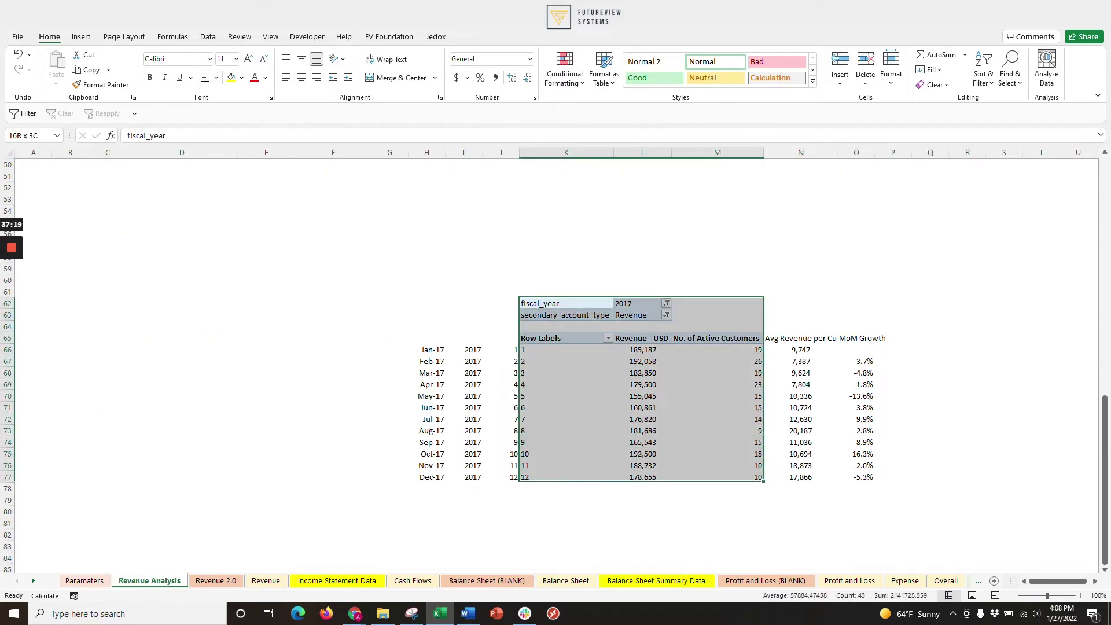
key("ctrl+c")
left_click(1096, 160)
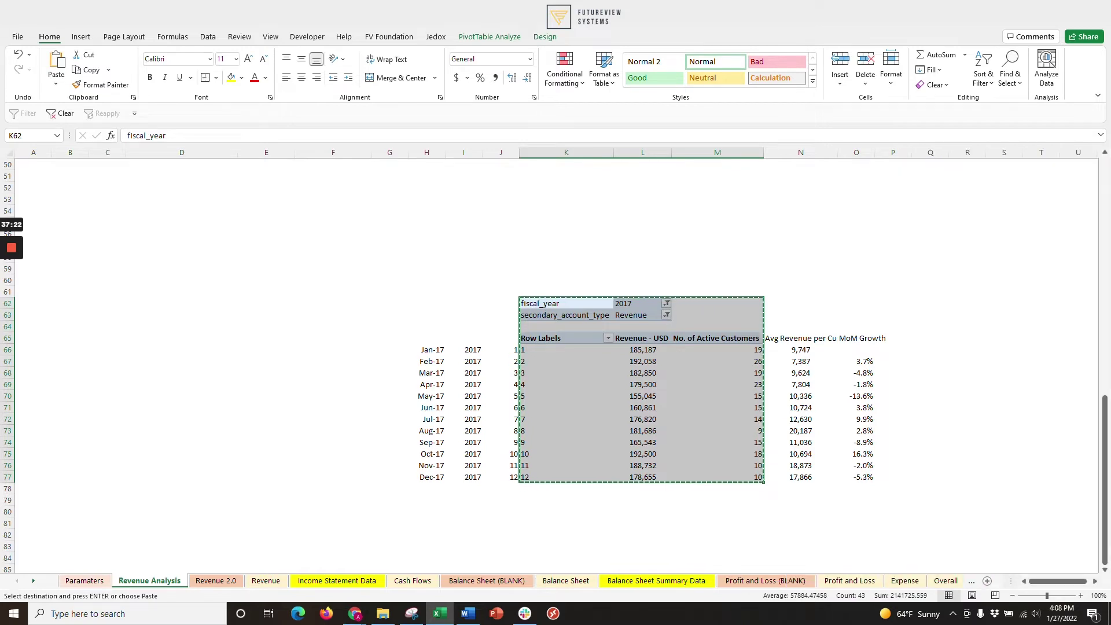
left_click(1094, 582)
left_click(780, 292)
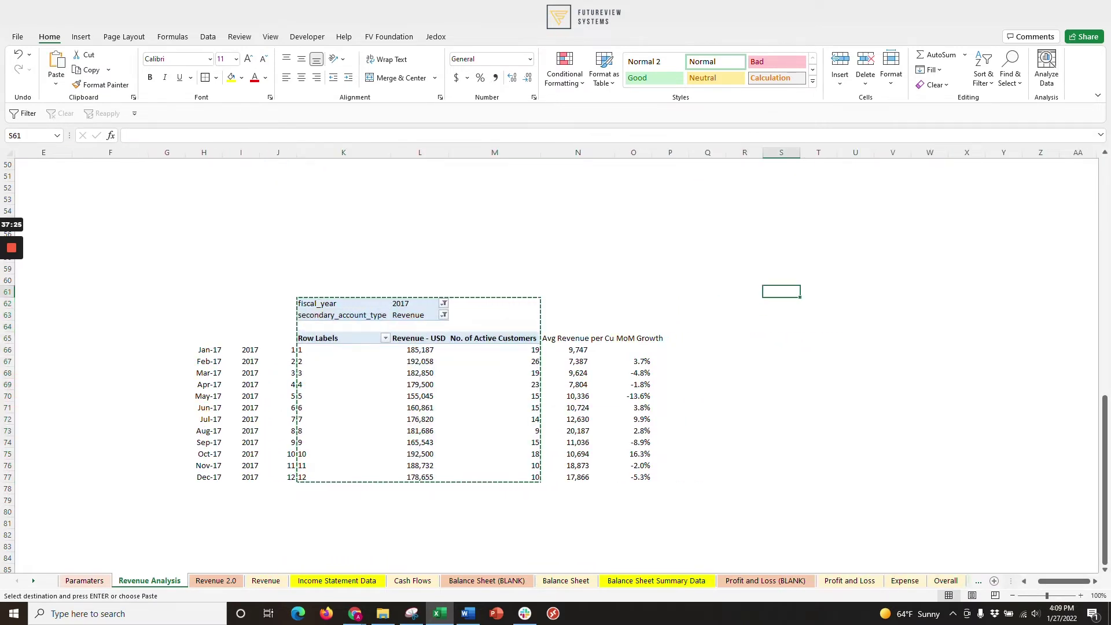
key("ctrl+v")
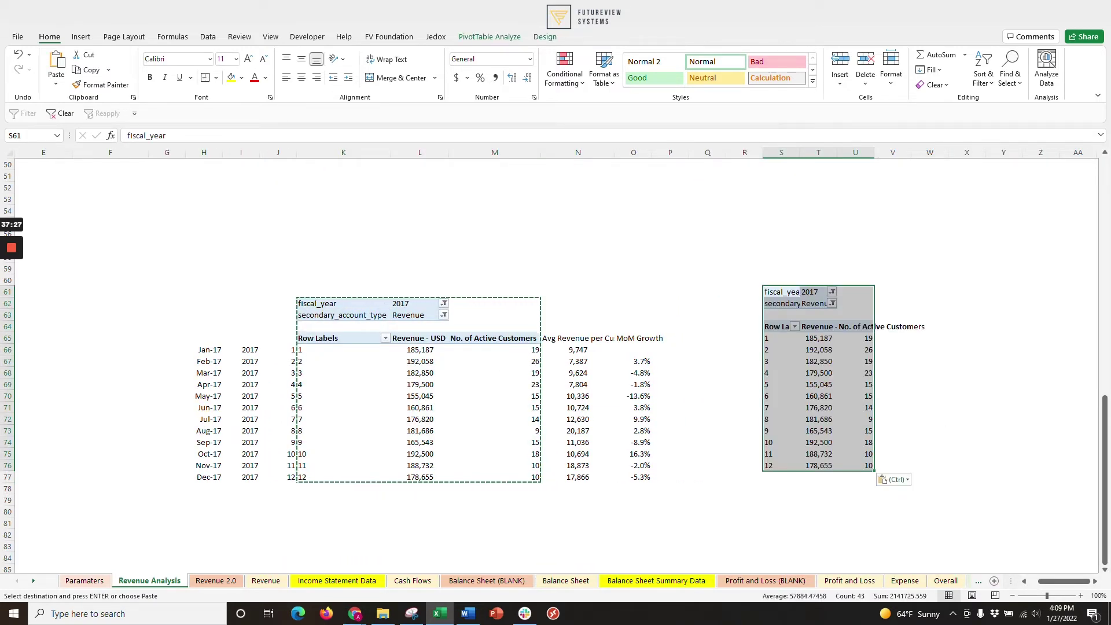
left_click(633, 326)
Check the copied pivot's values, including the May row, then open the Top 10 Customers filter.
left_click(494, 338)
left_click(578, 338)
left_click(817, 349)
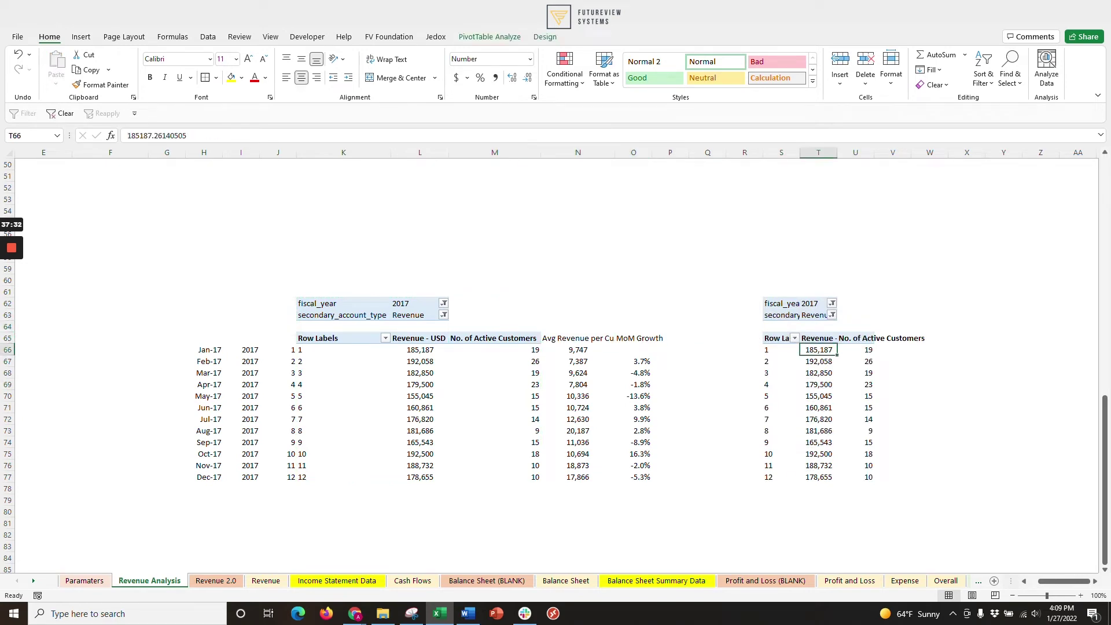
scroll(556, 364, "down", 2)
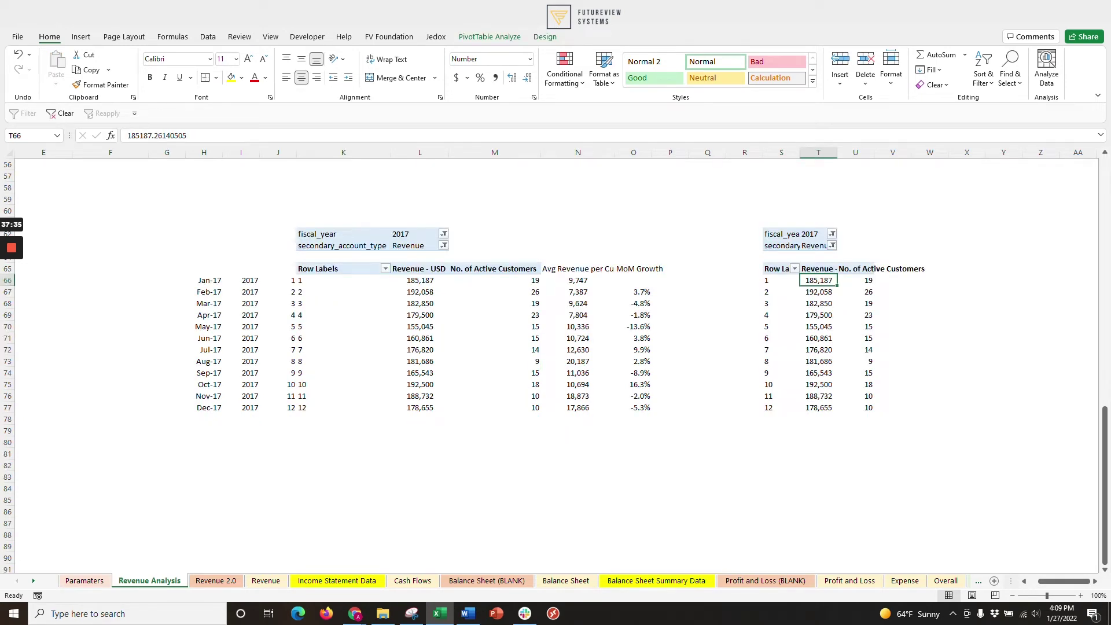
left_click(634, 326)
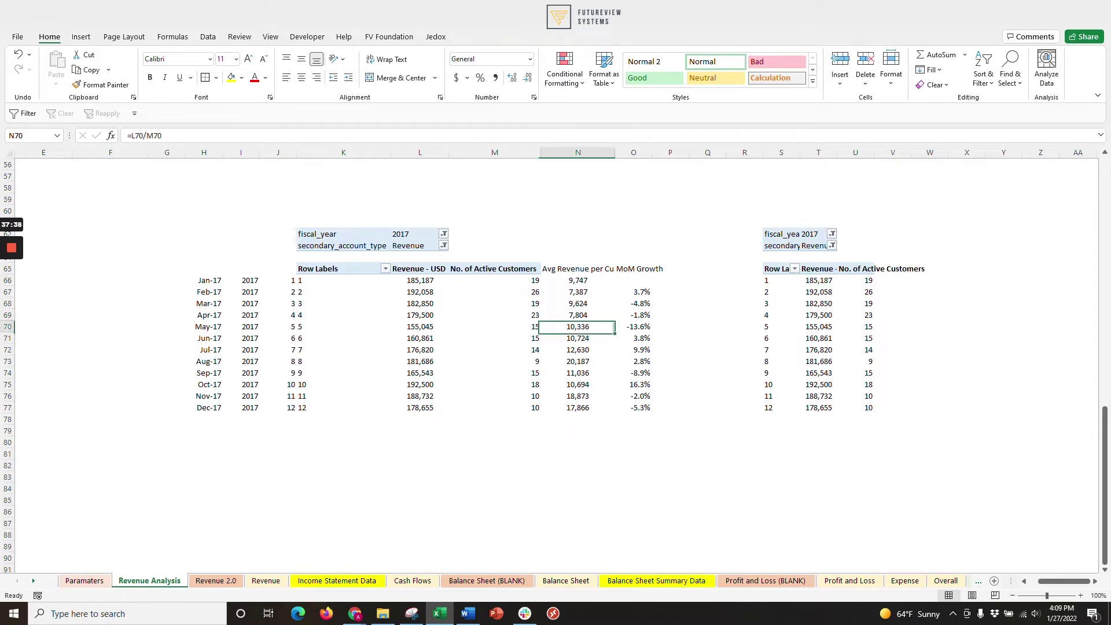
left_click_drag(634, 326, 929, 326)
left_click(966, 315)
left_click_drag(818, 326, 930, 326)
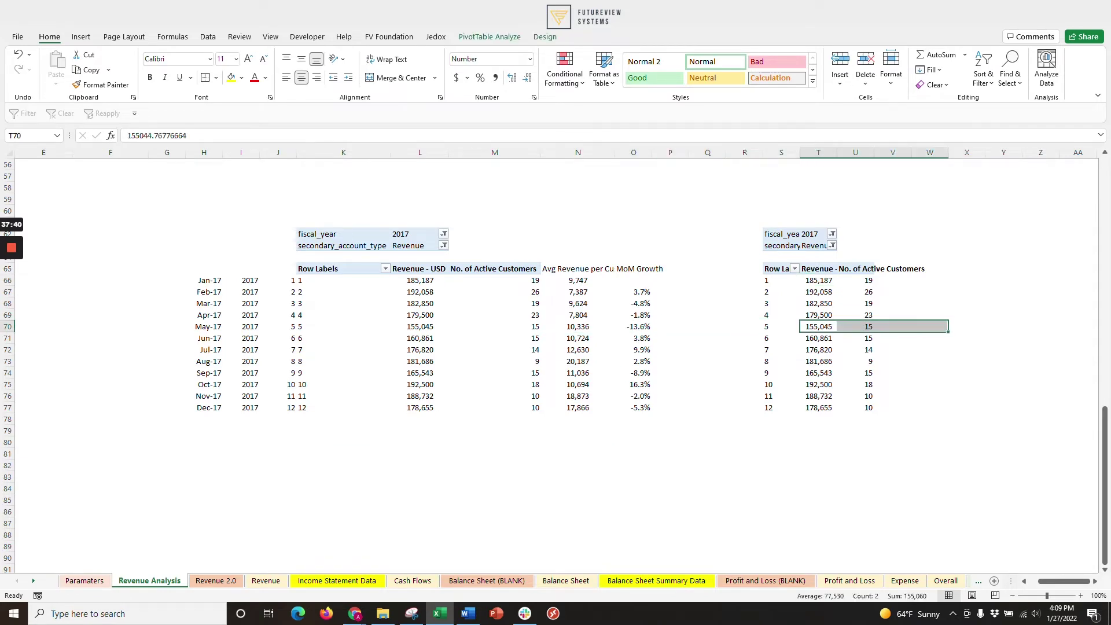
scroll(556, 365, "up", 15)
scroll(557, 365, "up", 2)
left_click(230, 313)
left_click(195, 267)
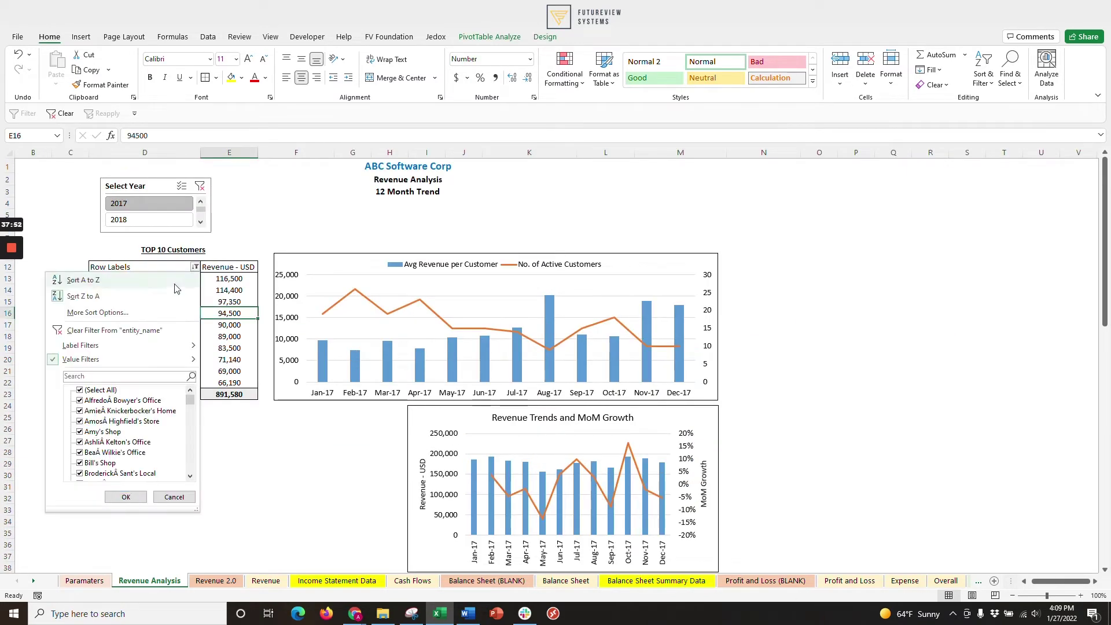
mouse_move(122, 359)
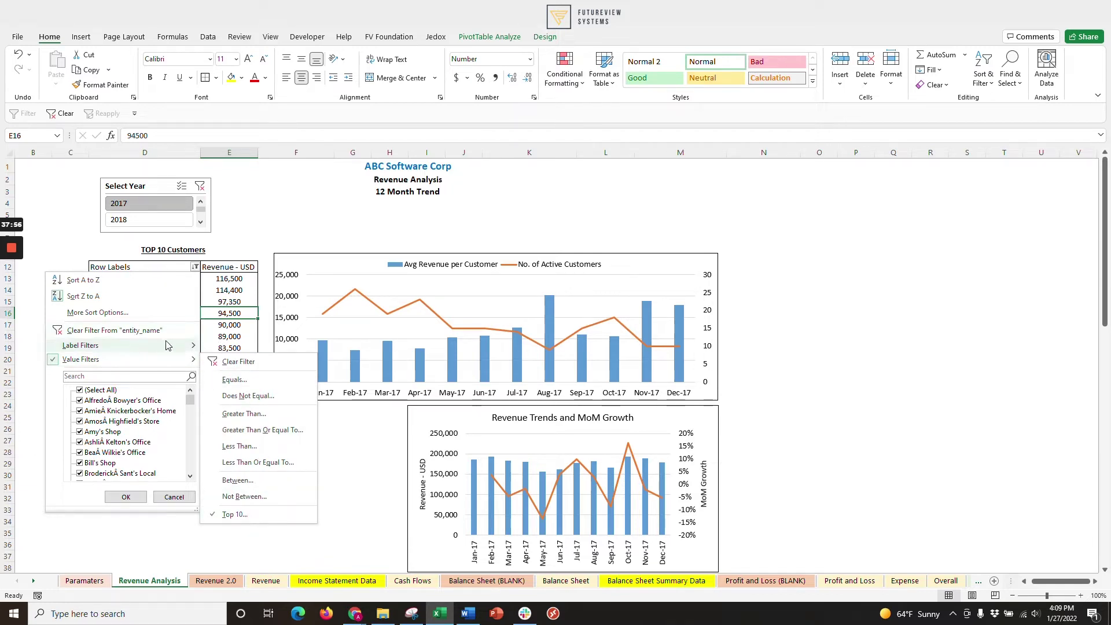
key("Escape")
key("Escape")
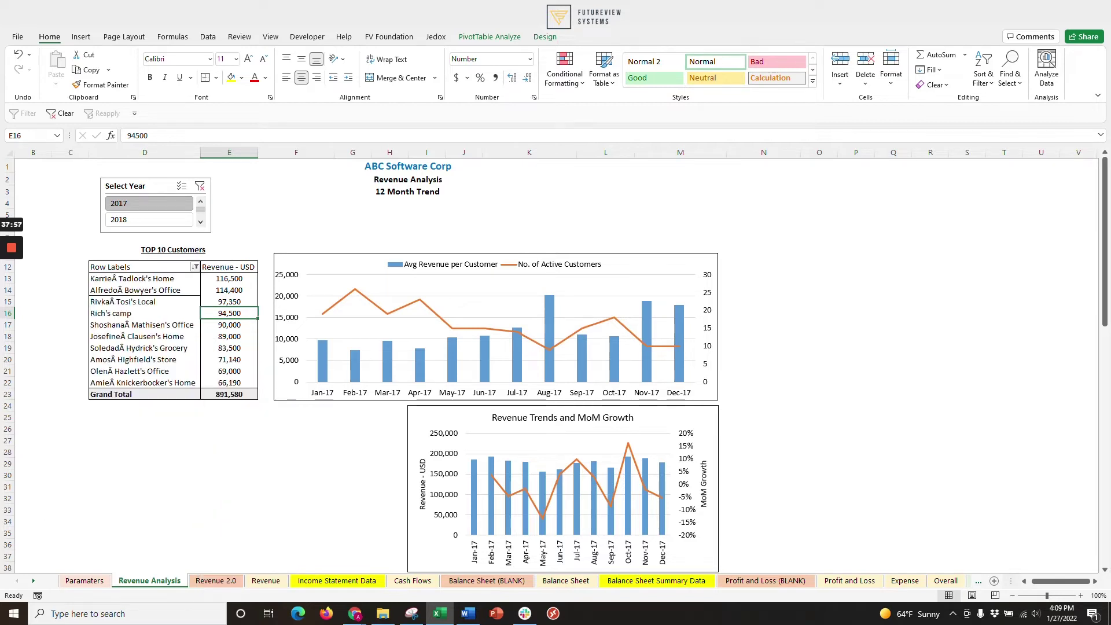
key("ctrl+End")
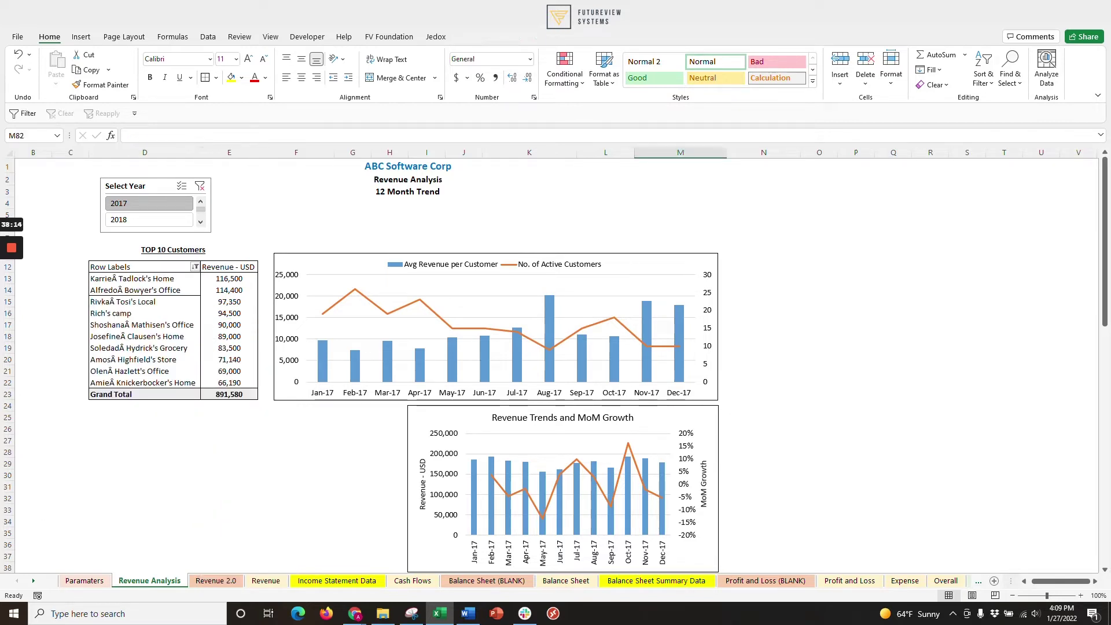
key("Down")
key("Right")
key("Right")
key("Right")
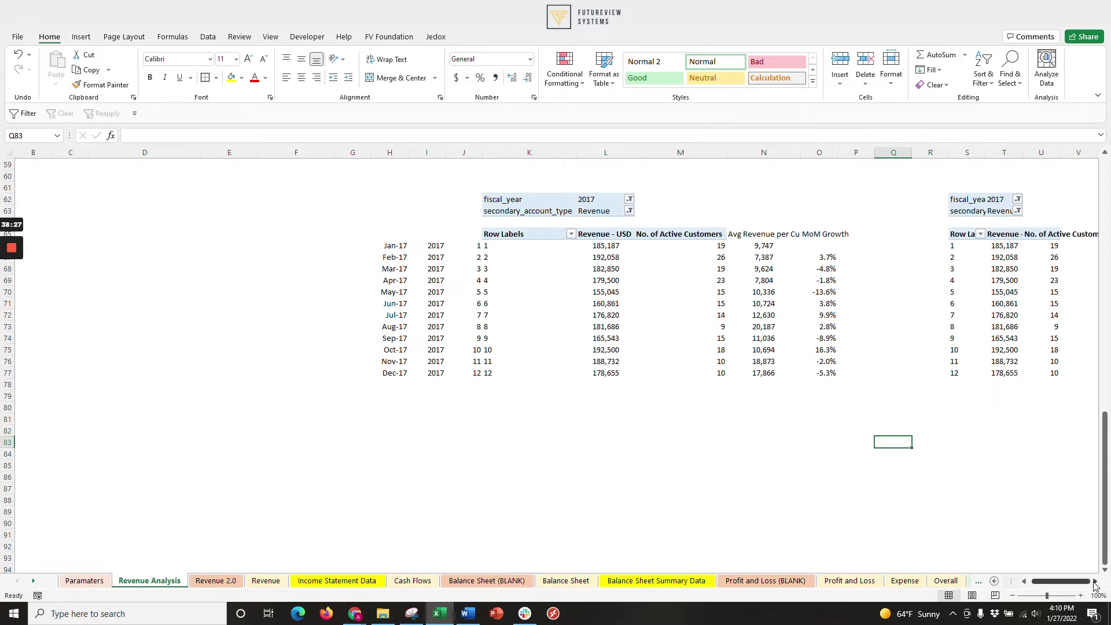
Autofit the widths of columns S through V in the copied pivot table.
left_click(1096, 587)
left_click(799, 315)
scroll(799, 343, "up", 1)
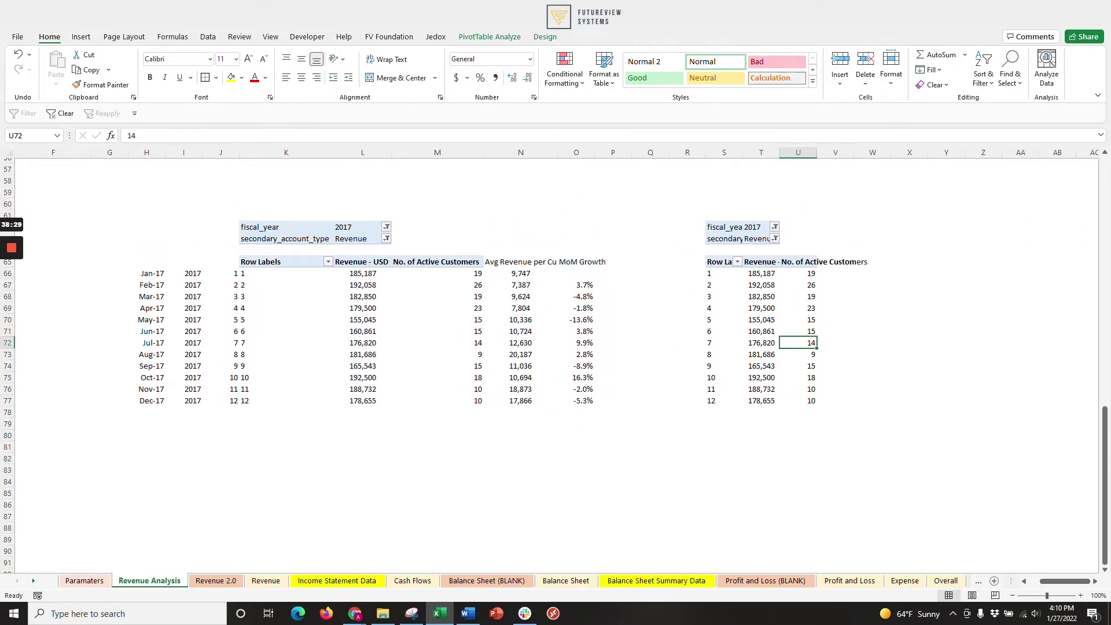
scroll(724, 261, "up", 1)
left_click_drag(724, 152, 835, 152)
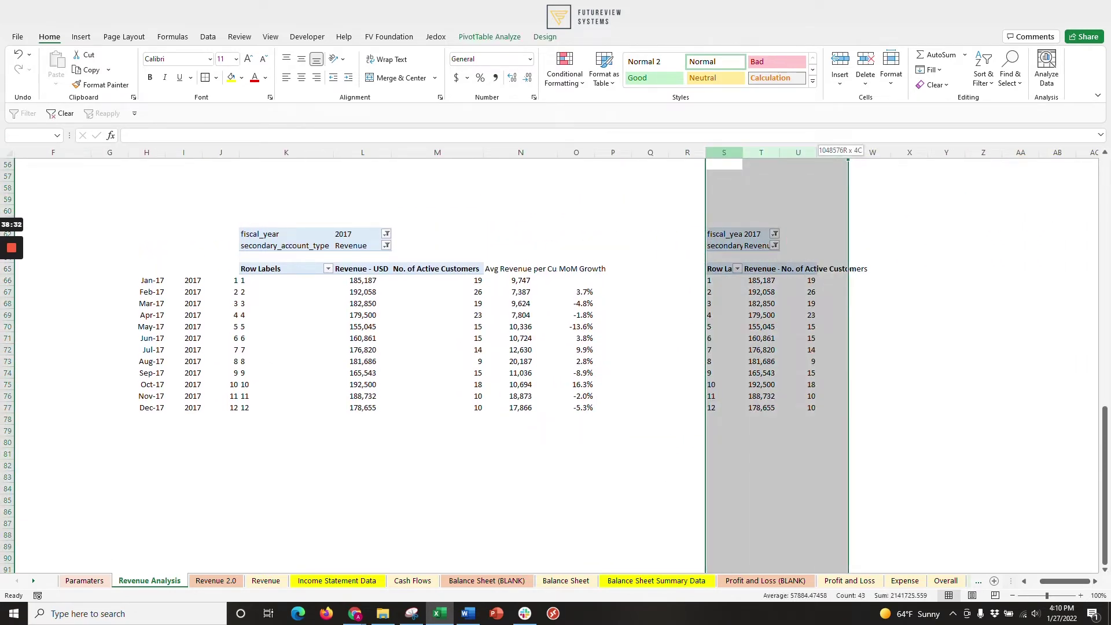
double_click(848, 152)
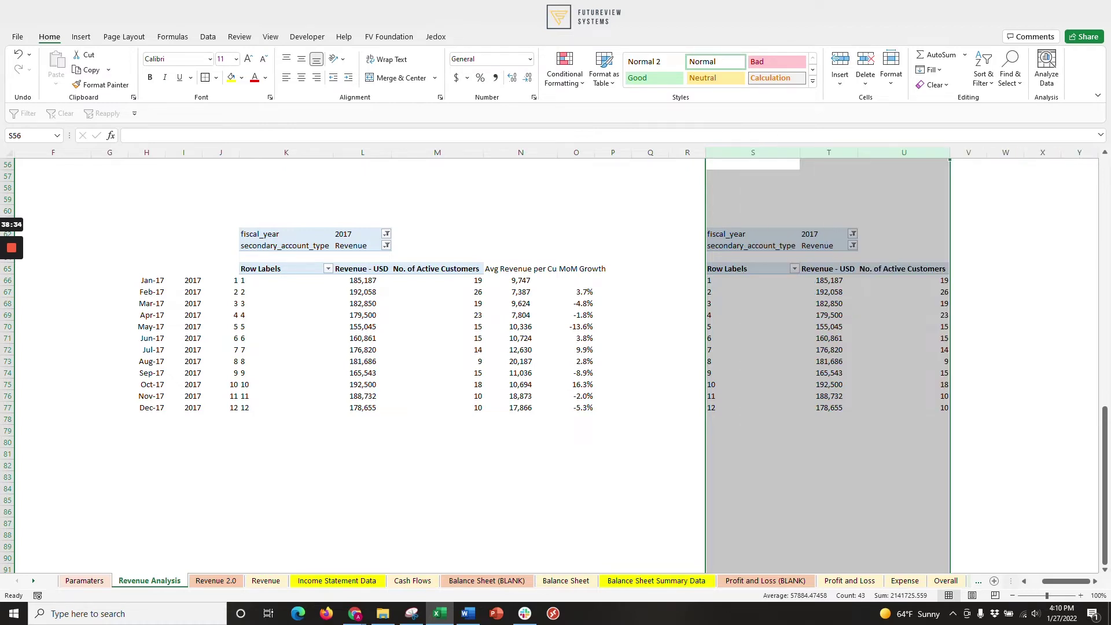
left_click(904, 315)
scroll(904, 347, "up", 2)
Select the copied pivot's month-number row labels and bring up the PivotTable tools.
left_click(904, 441)
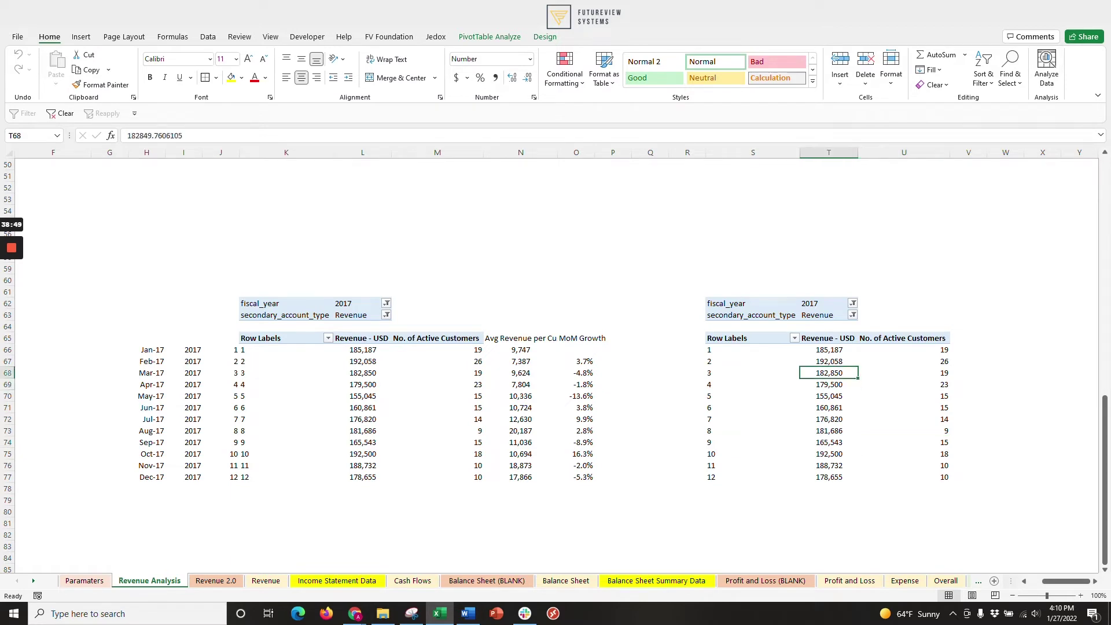
mouse_move(1080, 165)
left_mouse_down()
mouse_move(1035, 453)
mouse_move(999, 524)
left_mouse_up()
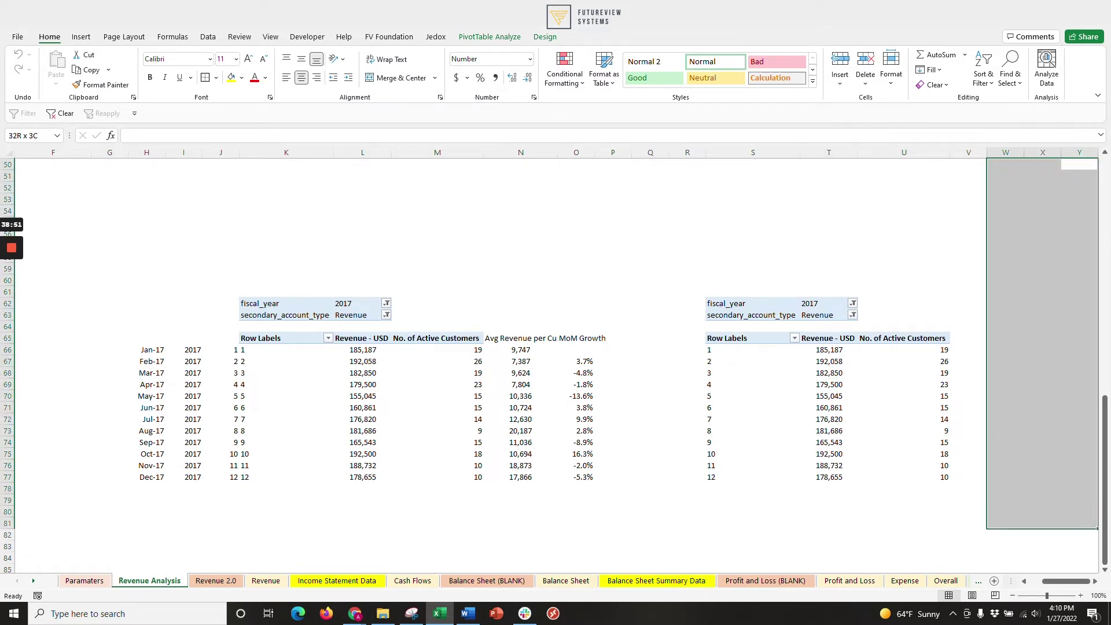
left_click_drag(709, 350, 710, 477)
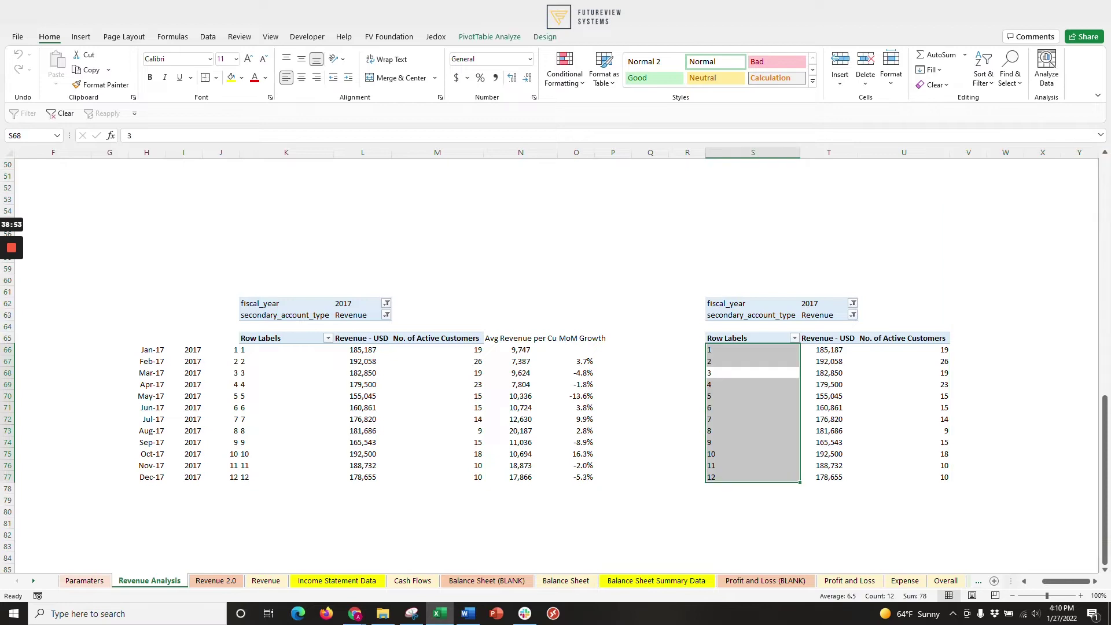
left_click(490, 36)
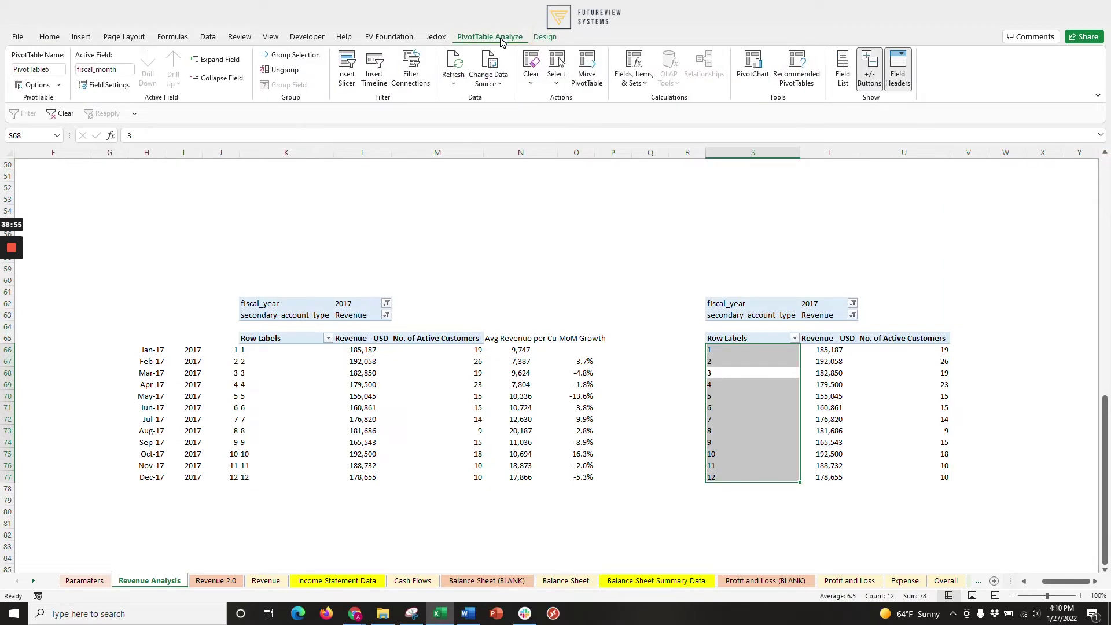
Put fiscal_month in Filters, department_name in Rows, and fiscal_year then fiscal_month in Columns.
left_click(841, 69)
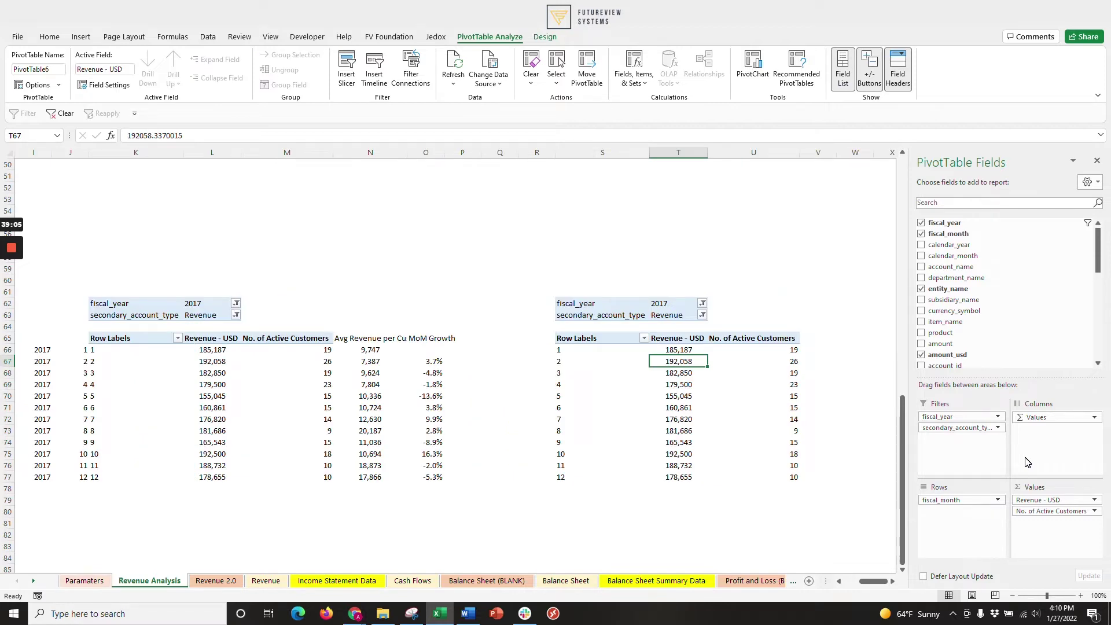
left_click_drag(947, 500, 998, 266)
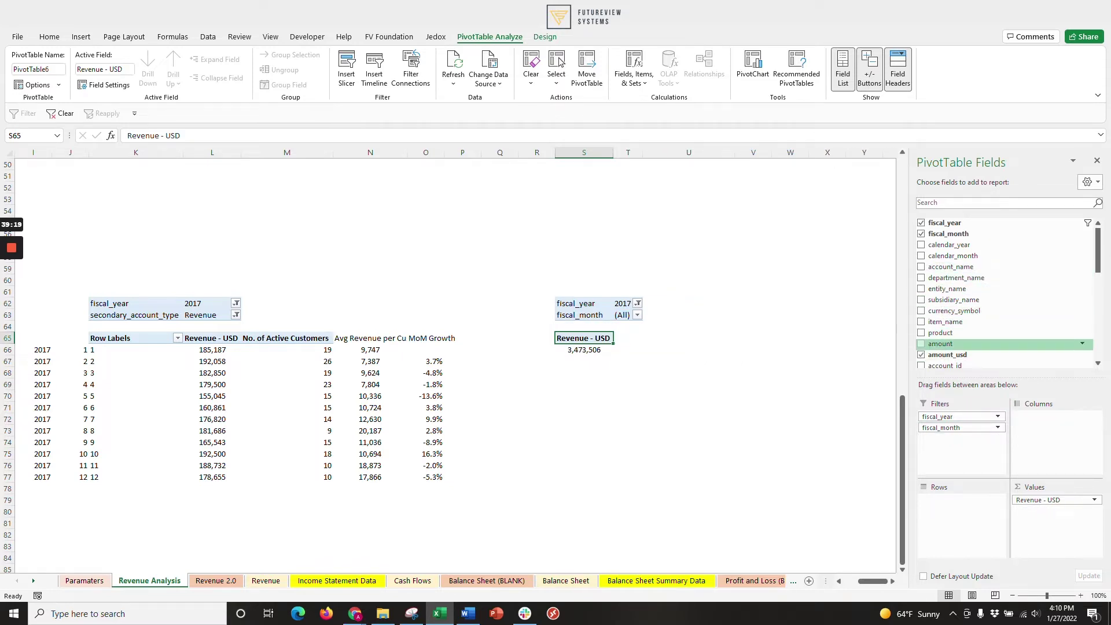
left_click_drag(955, 278, 953, 516)
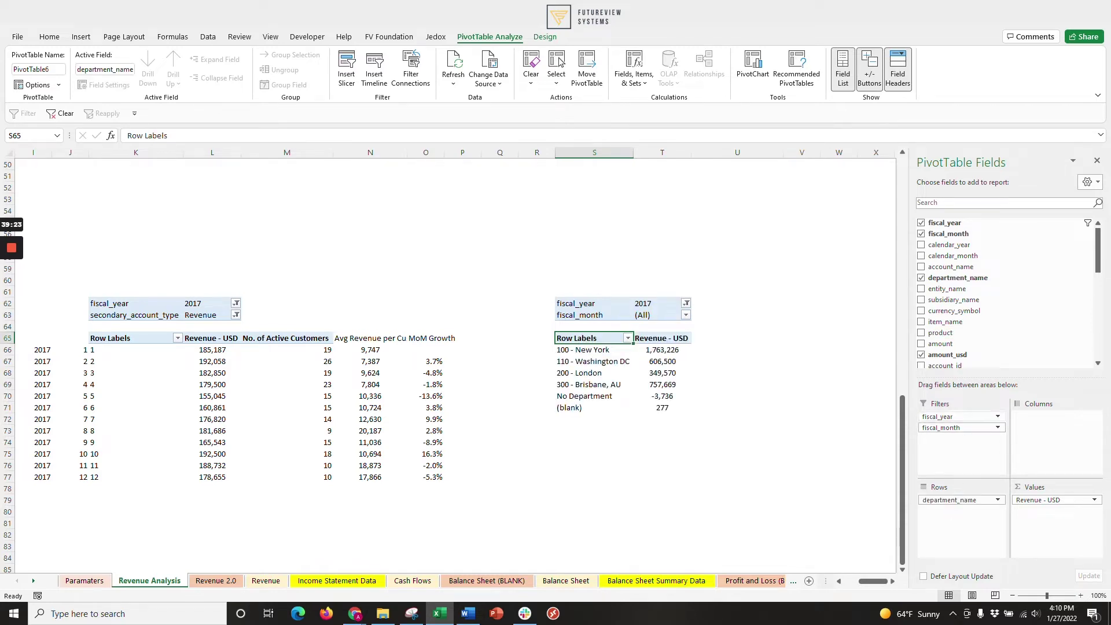
left_click_drag(947, 417, 1036, 430)
left_click_drag(955, 417, 1052, 430)
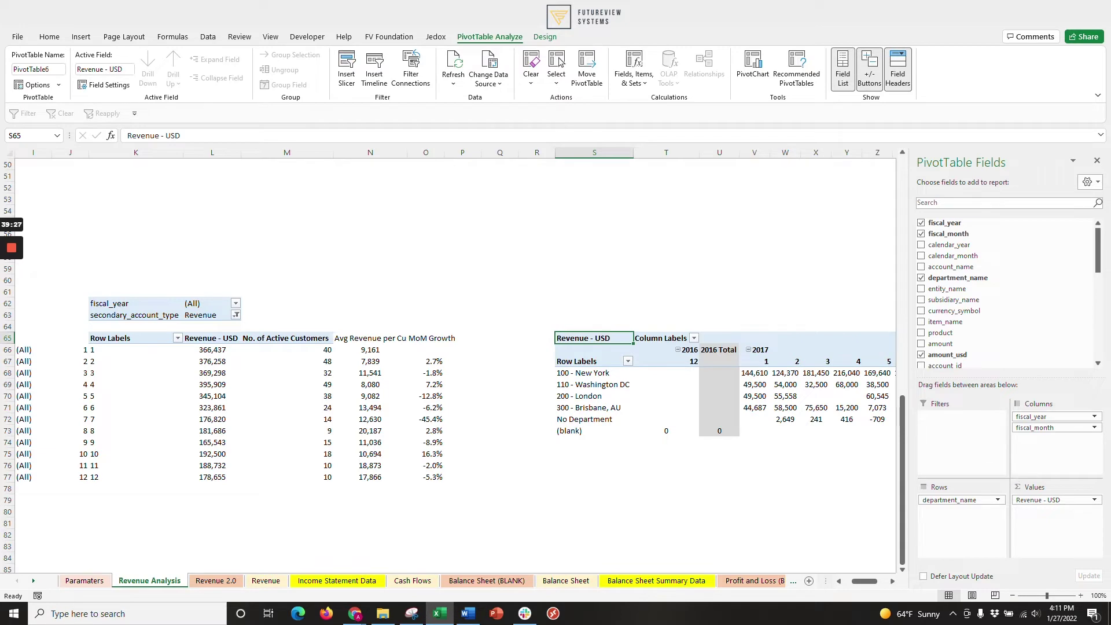
left_click(1097, 161)
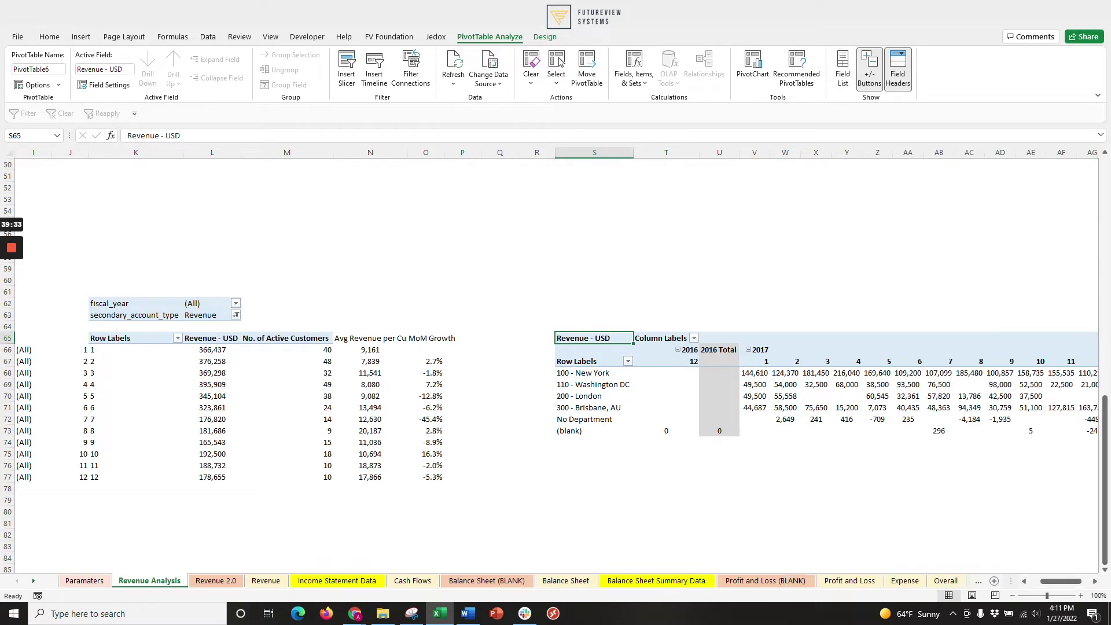
Review the 2017 and 2018 month headings in the department pivot.
left_click(1030, 524)
left_click(1095, 583)
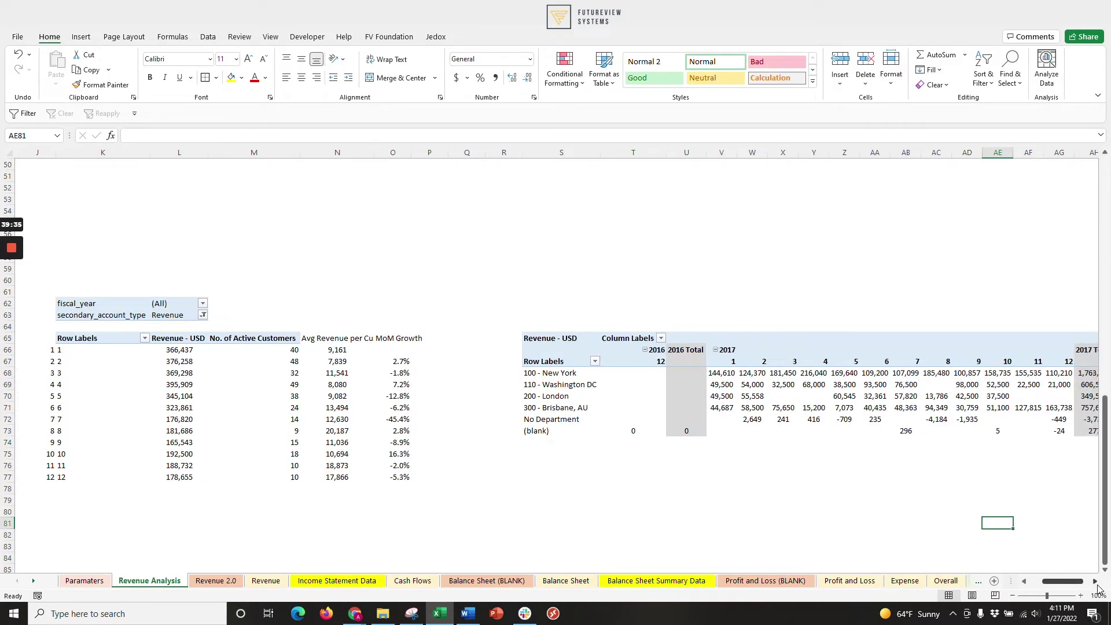
left_click(1094, 582)
left_click(290, 350)
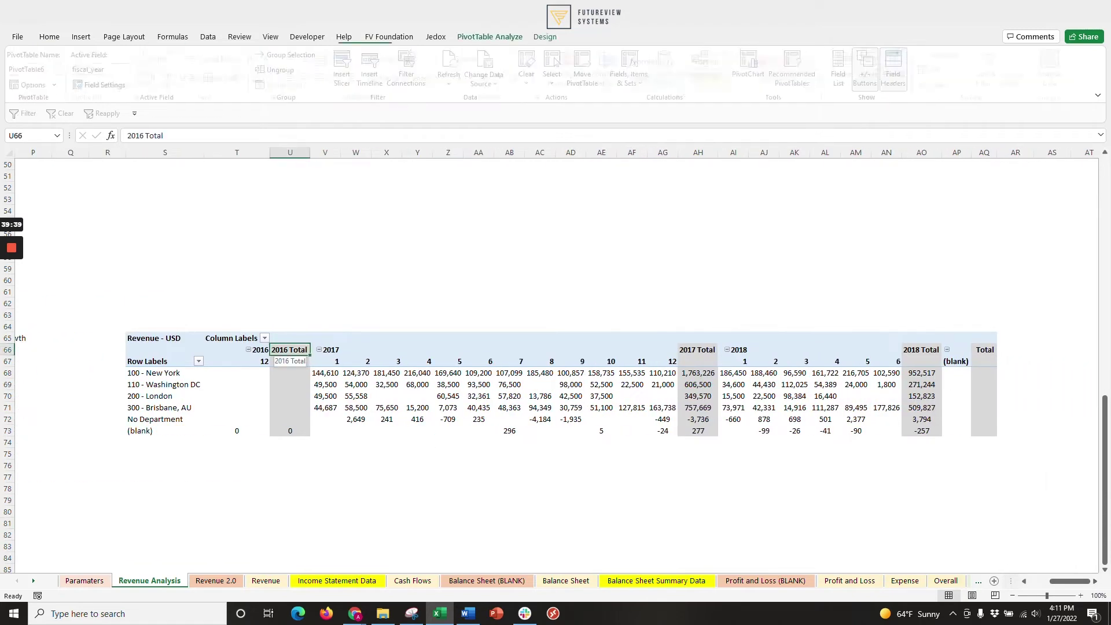
left_click(326, 362)
left_click_drag(326, 362, 664, 361)
left_click(698, 361)
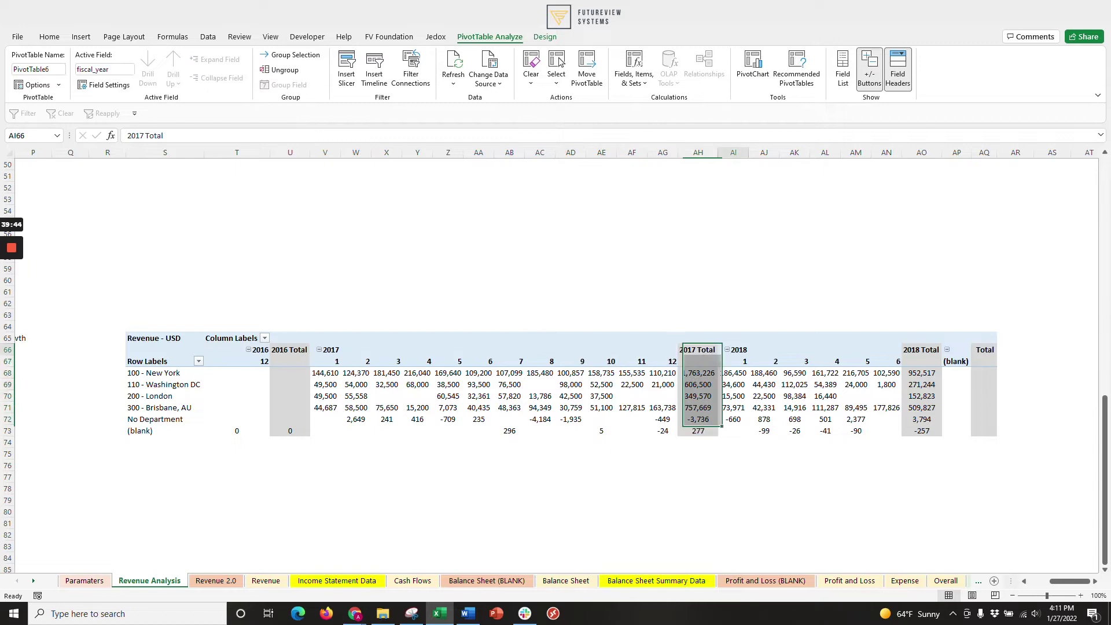
left_click_drag(744, 362, 899, 362)
left_click(795, 431)
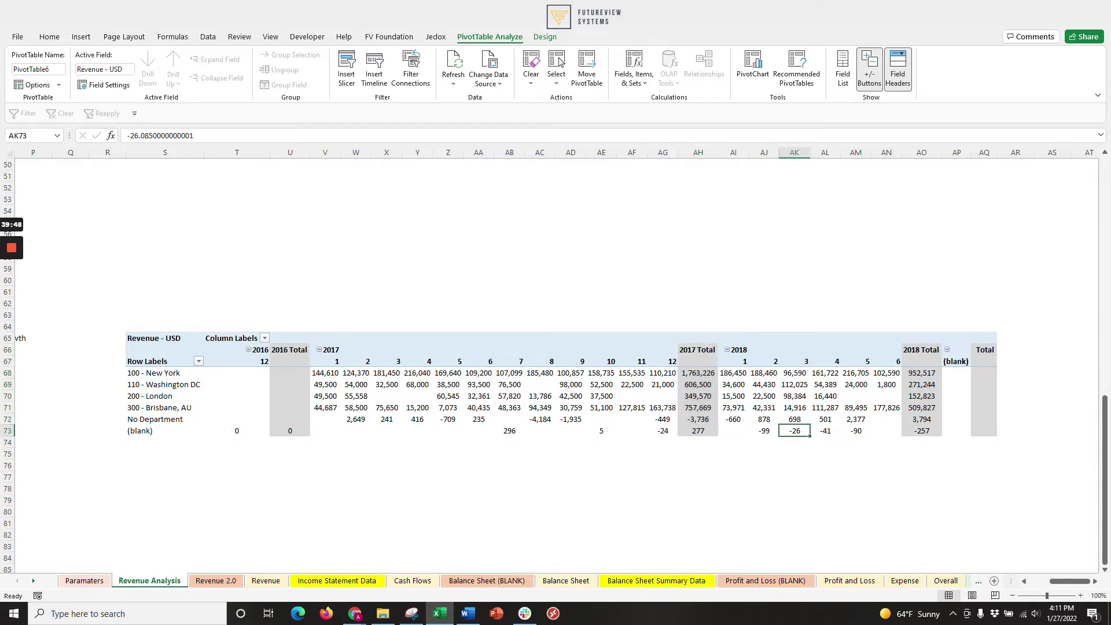
Turn off the fiscal_year subtotal so the yearly total columns disappear.
left_click(664, 474)
left_click(387, 396)
scroll(555, 382, "left", 5)
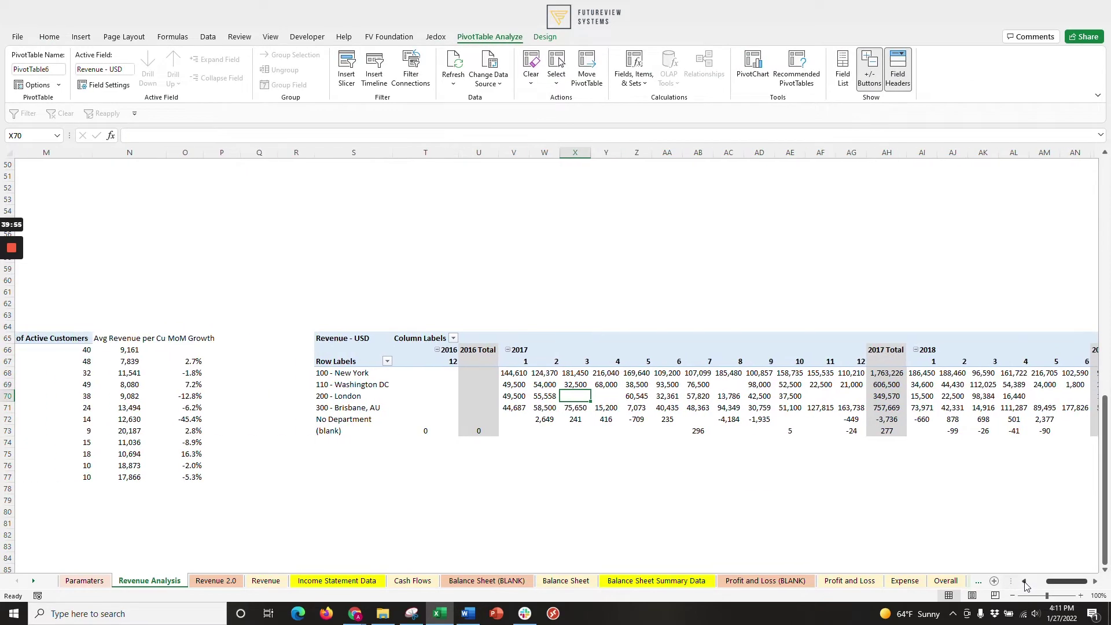
right_click(496, 363)
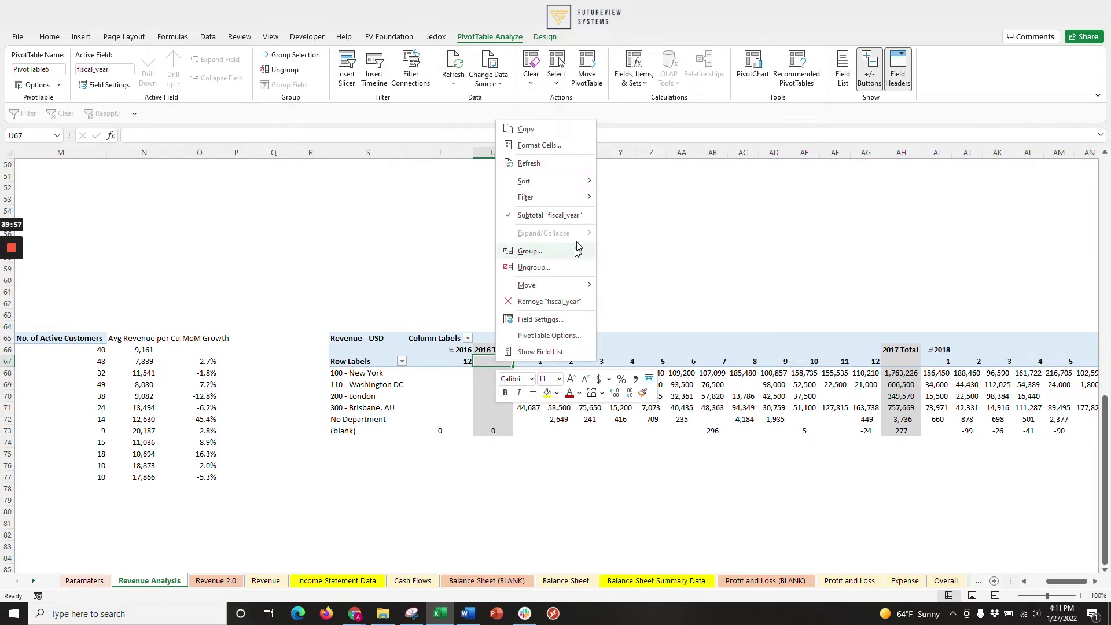
left_click(550, 215)
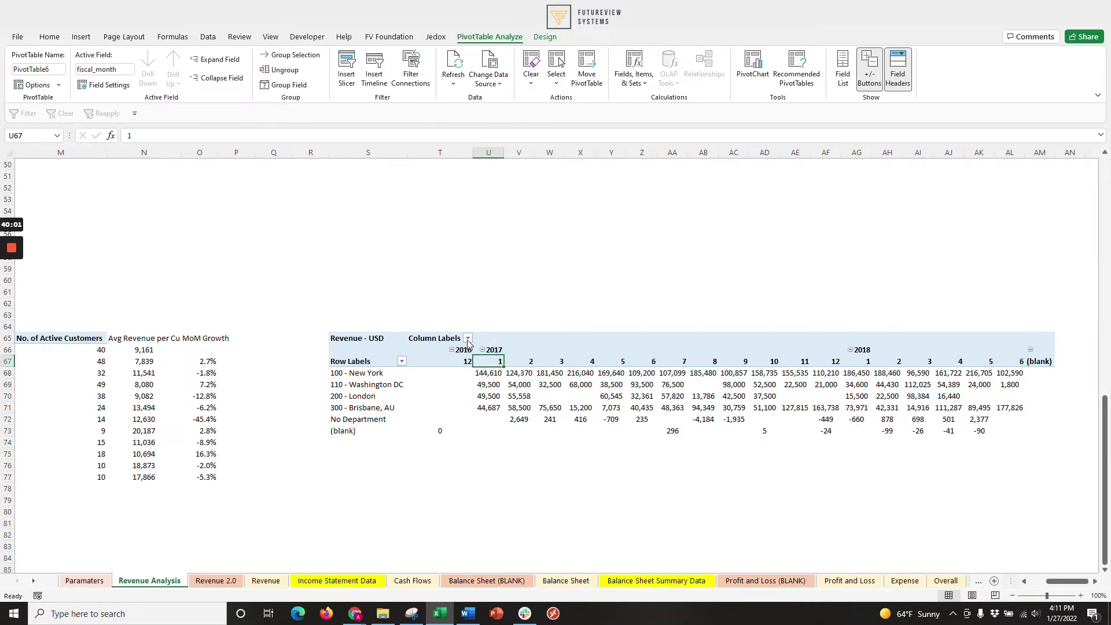
left_click(440, 477)
Copy the Jan-17 DATE formula from H66 into cell T64.
left_click(1025, 581)
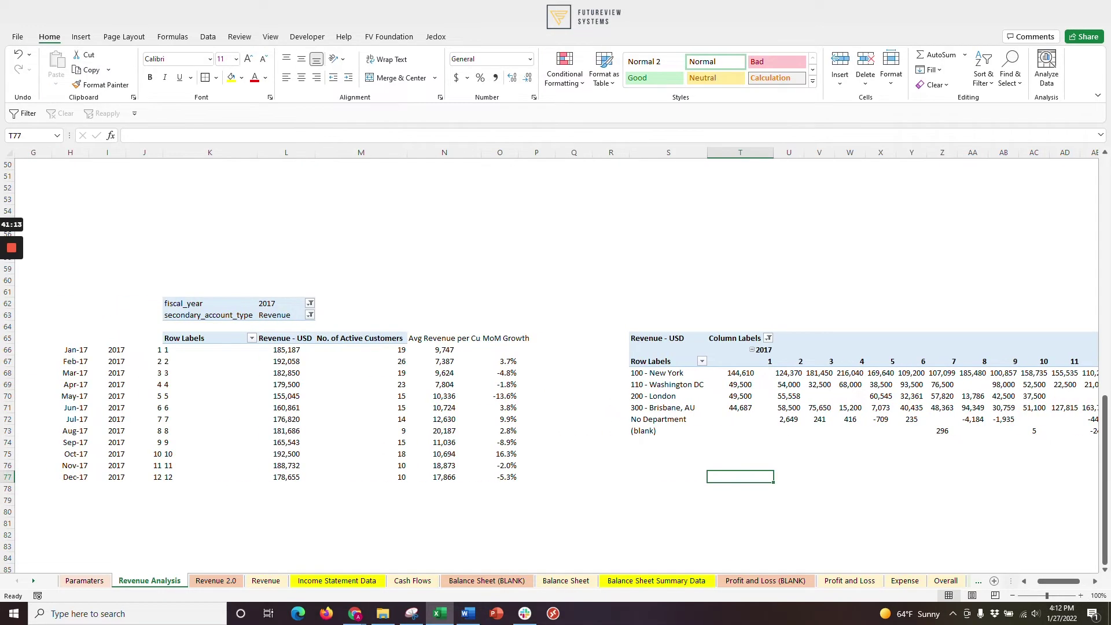
left_click_drag(74, 349, 73, 477)
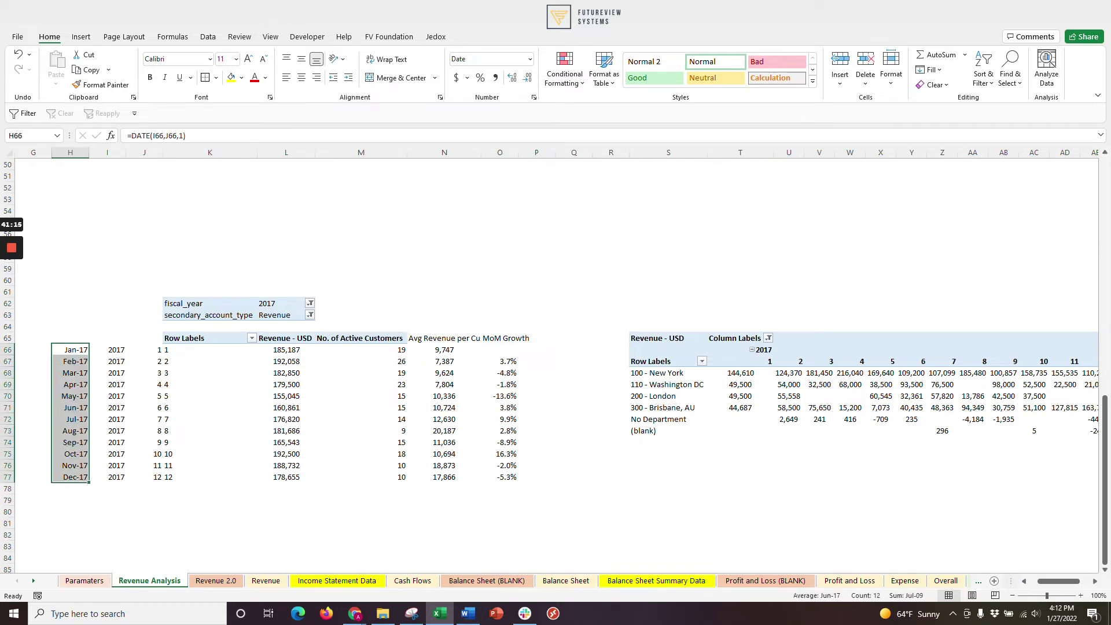
left_click_drag(721, 326, 1036, 325)
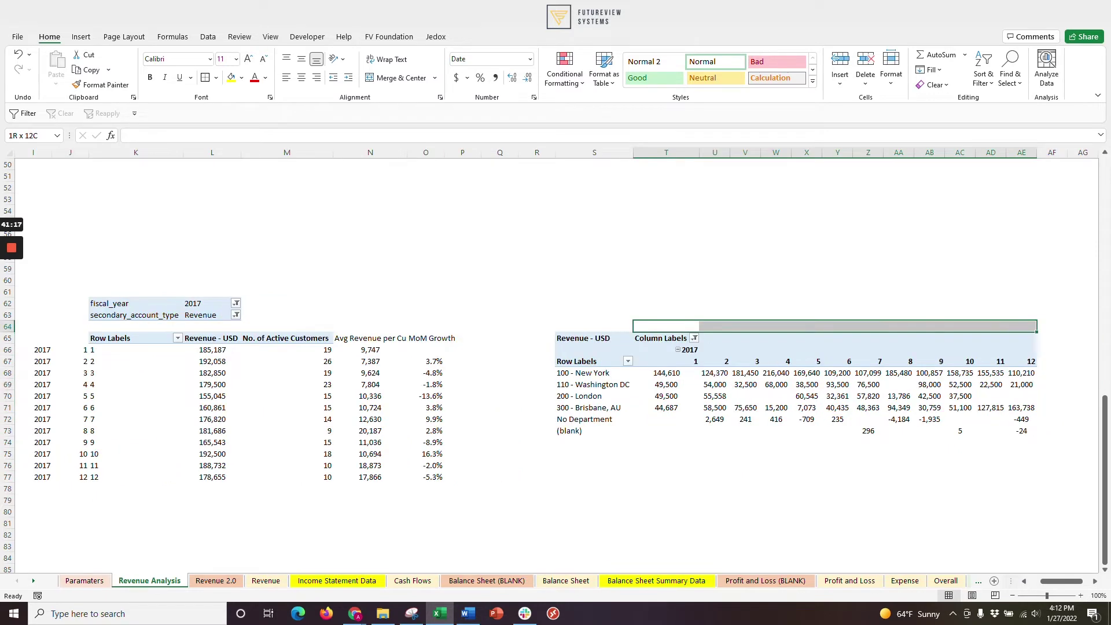
left_click(667, 325)
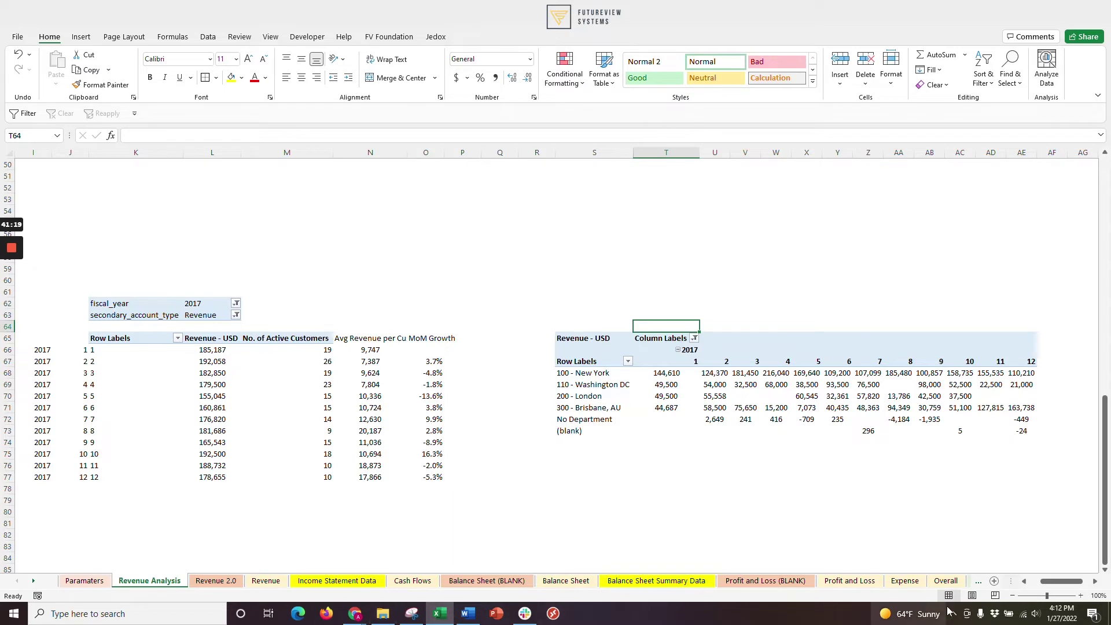
left_click(1025, 581)
left_click(33, 349)
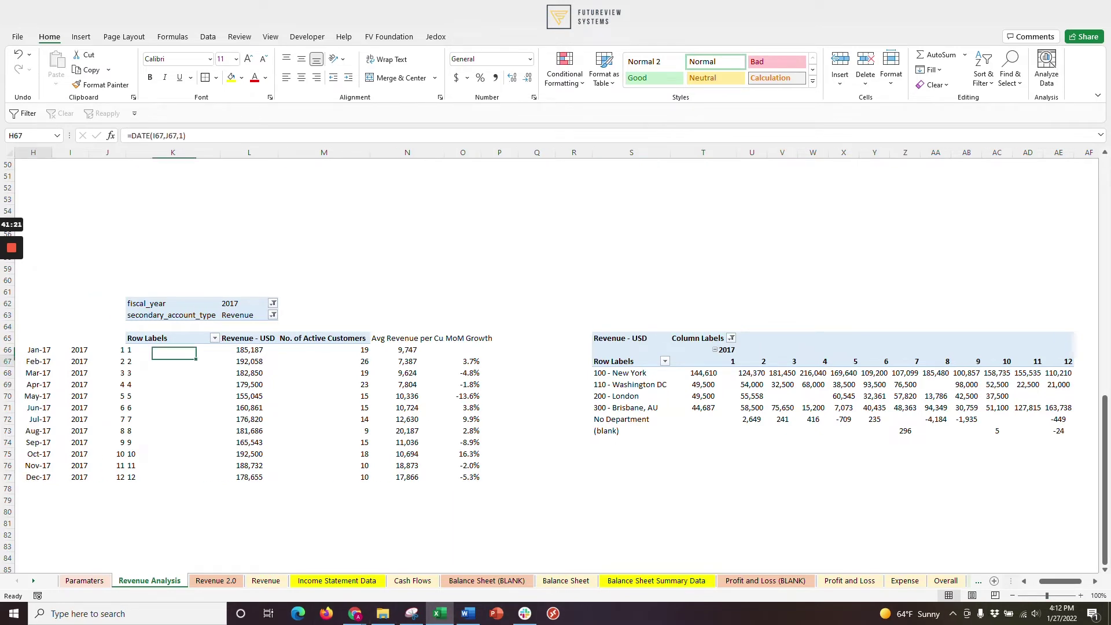
key("ctrl+c")
left_click(703, 326)
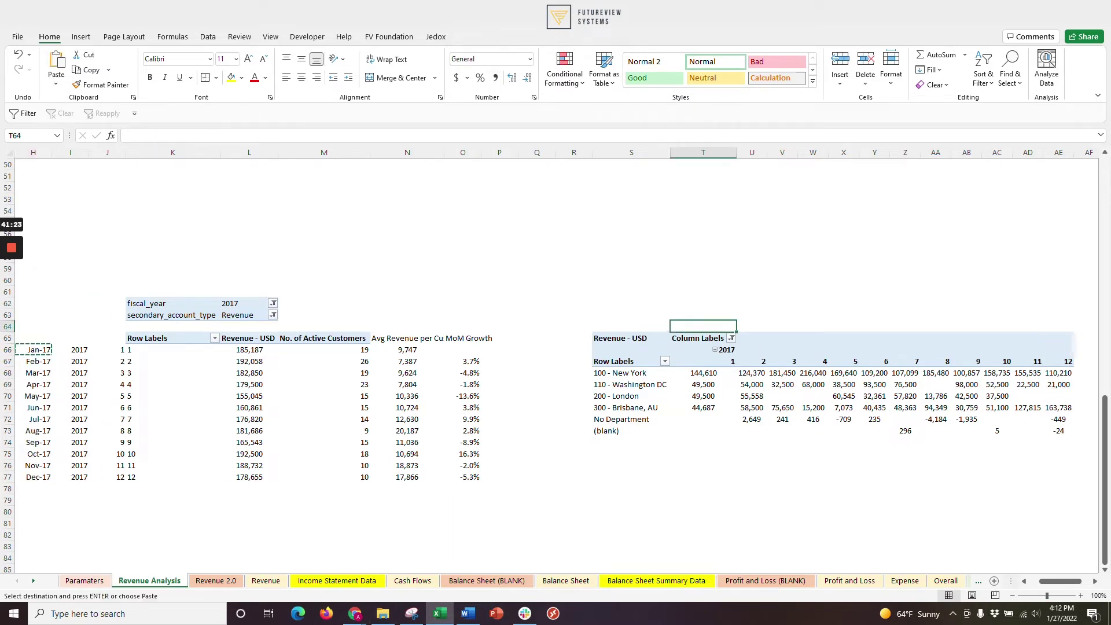
key("ctrl+v")
key("F2")
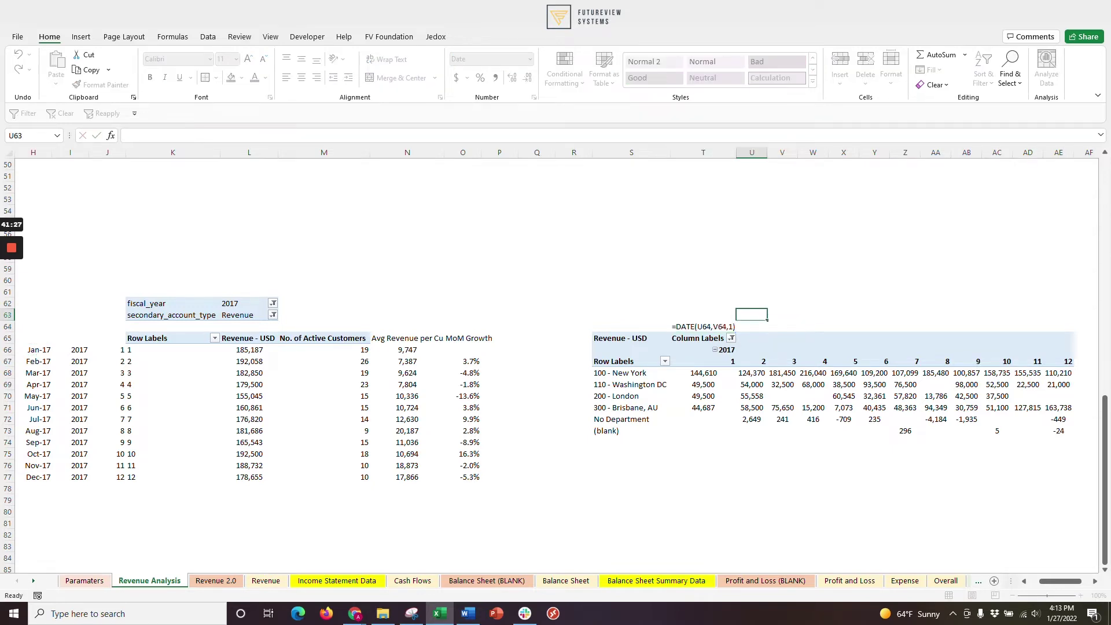
key("Escape")
Rewrite T64 as =DATE($T$66,T67,1) so it displays Jan-17.
key("F2")
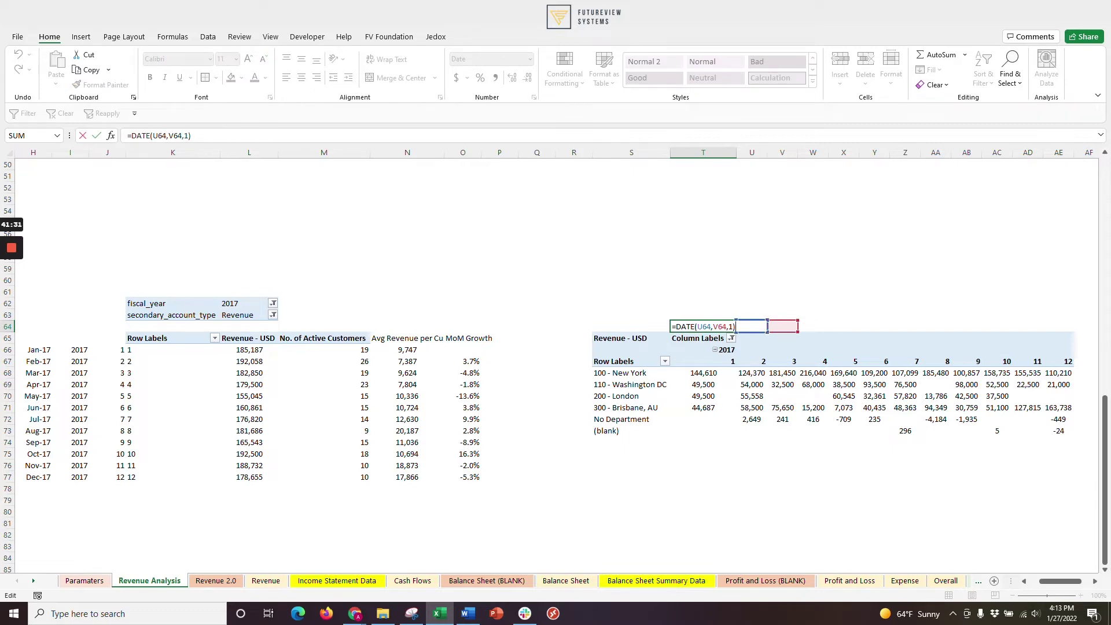
left_click_drag(748, 325, 710, 353)
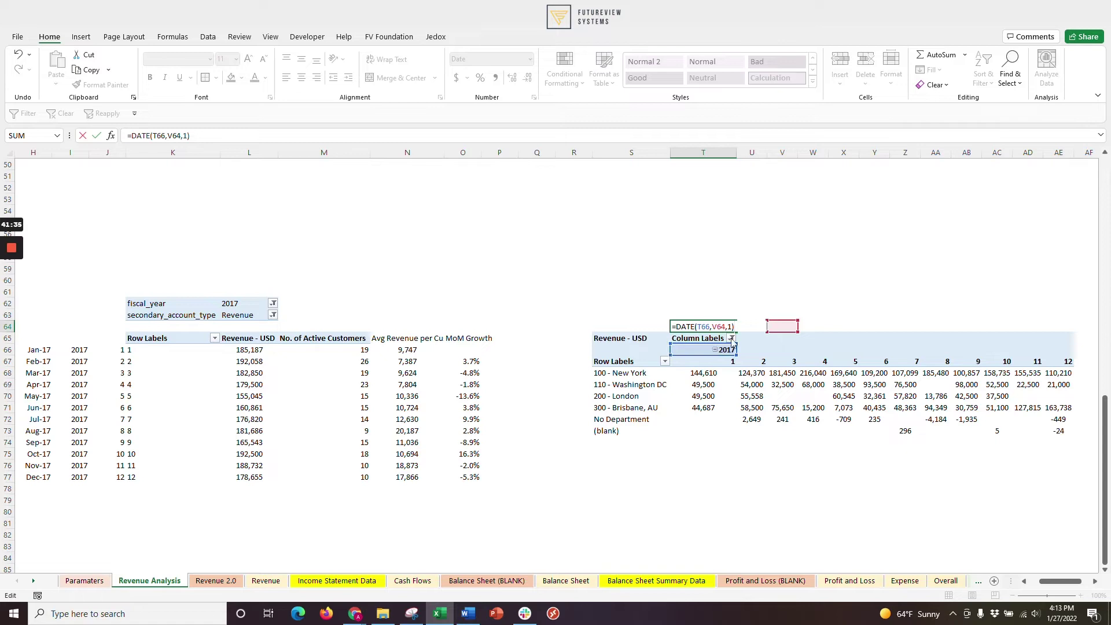
left_click_drag(781, 333, 703, 367)
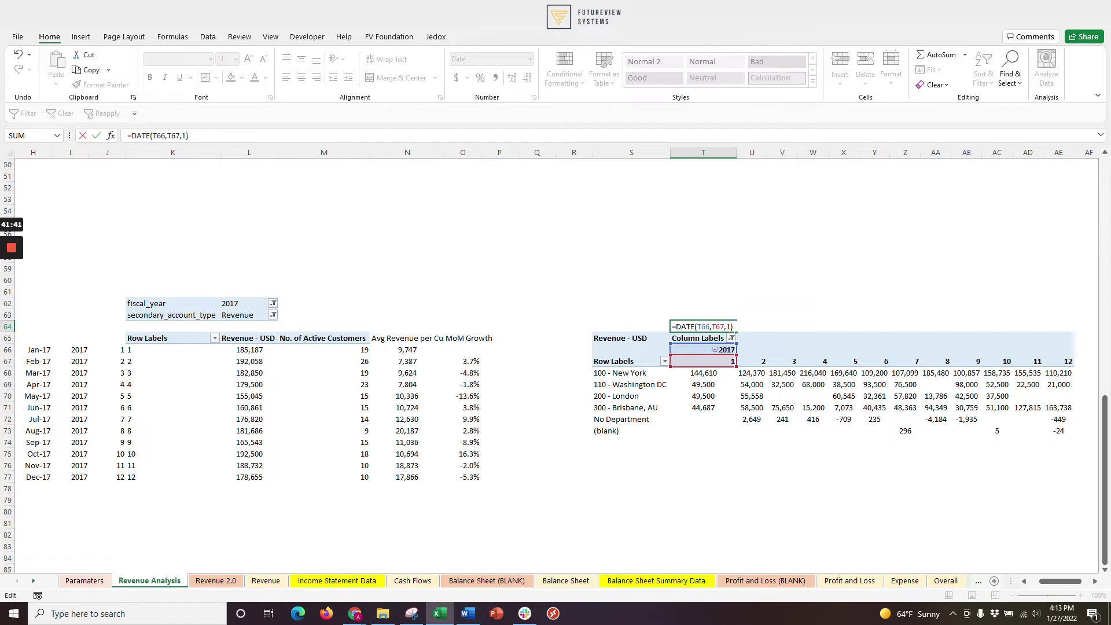
left_click(702, 327)
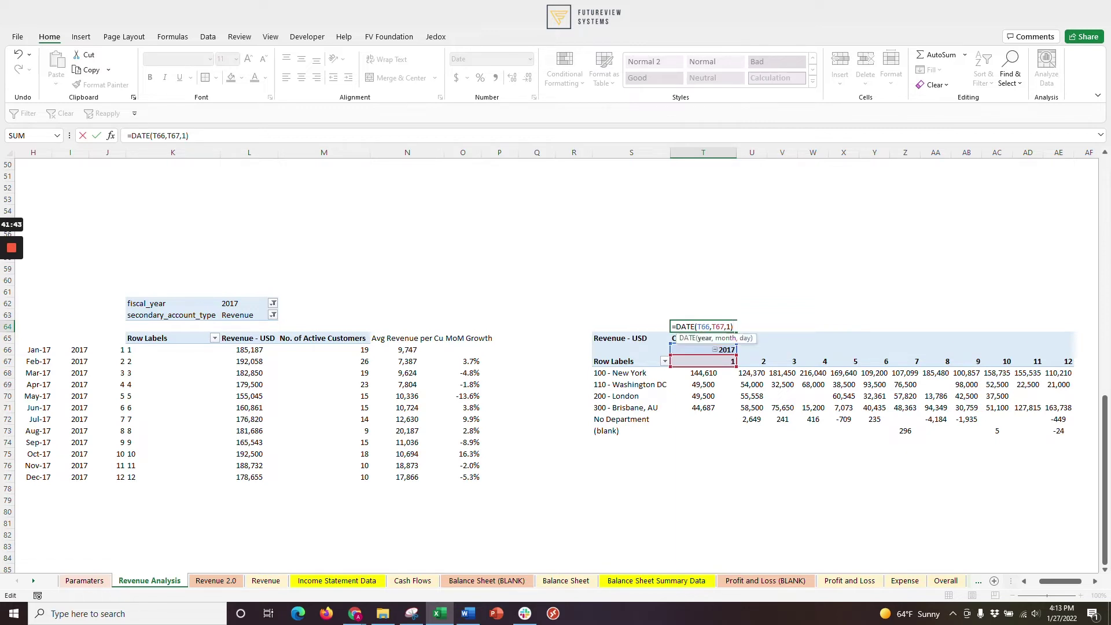
key("F4")
left_click(724, 326)
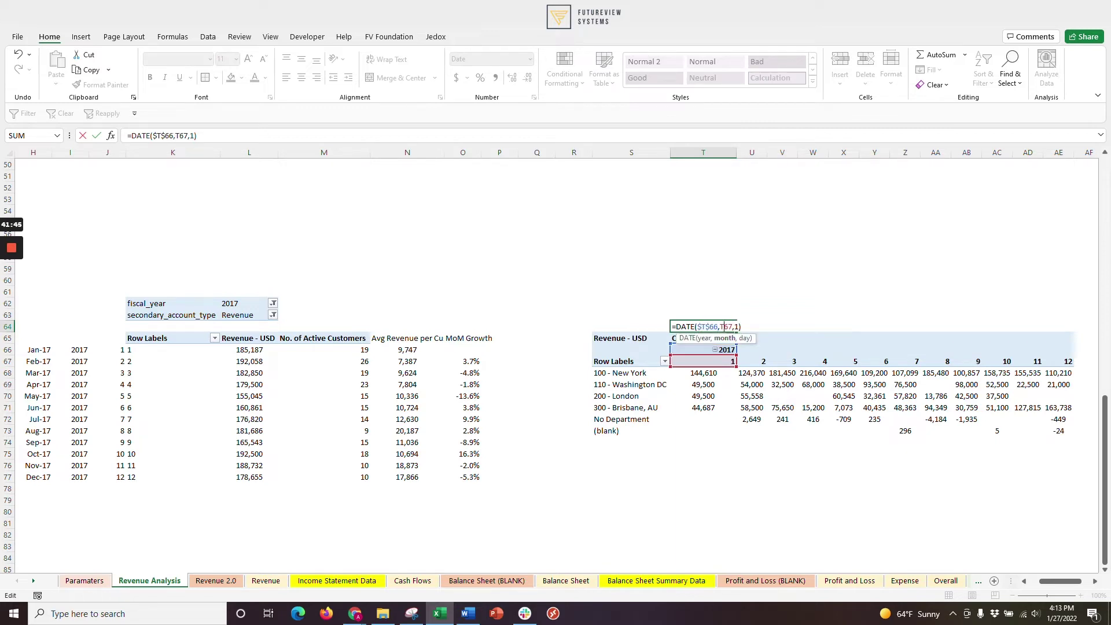
left_click(698, 326)
key("Return")
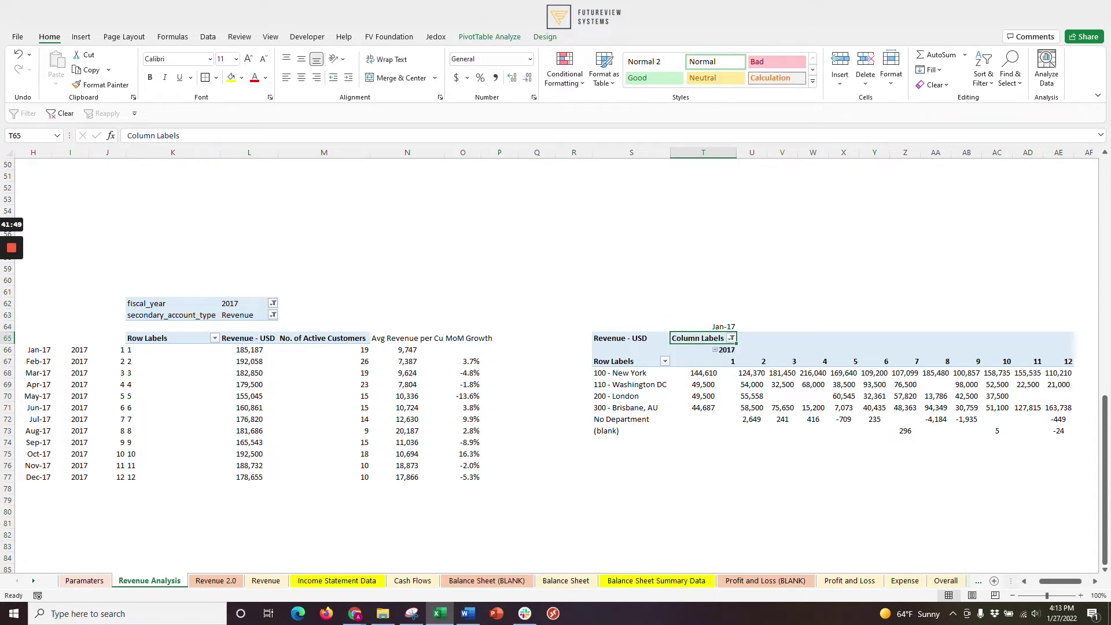
key("Up")
left_click_drag(738, 332, 1074, 328)
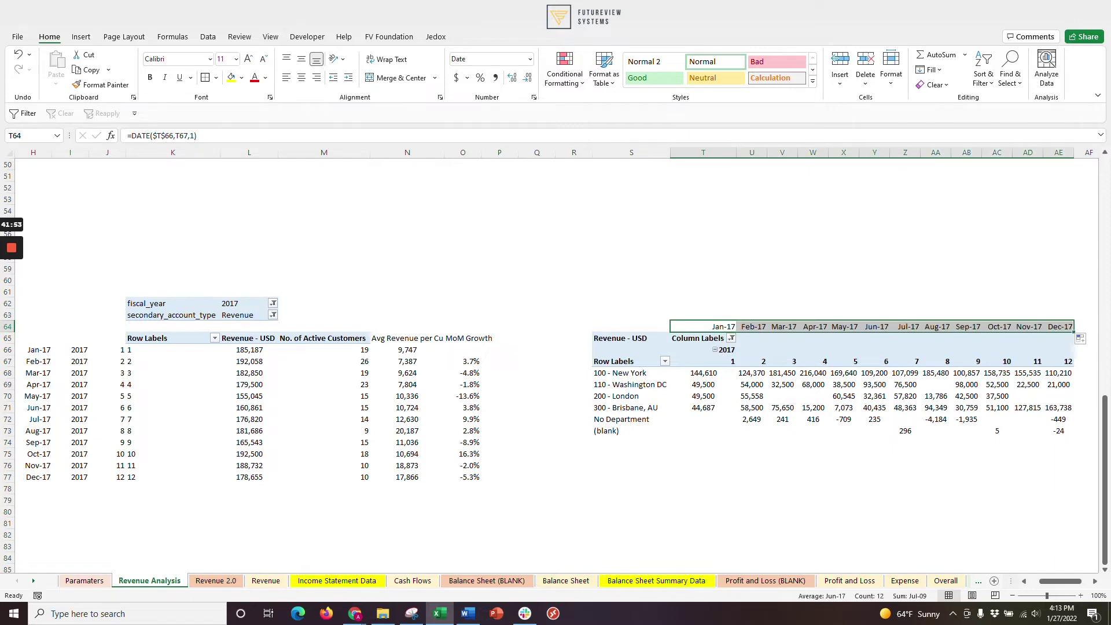
left_click(753, 280)
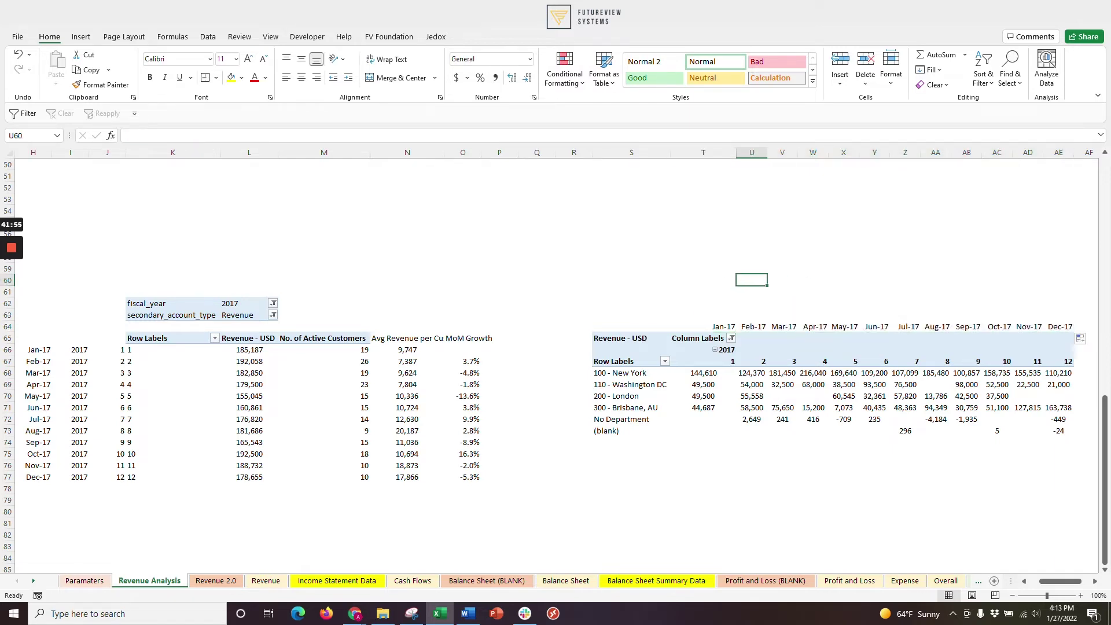
left_click_drag(622, 419, 1060, 419)
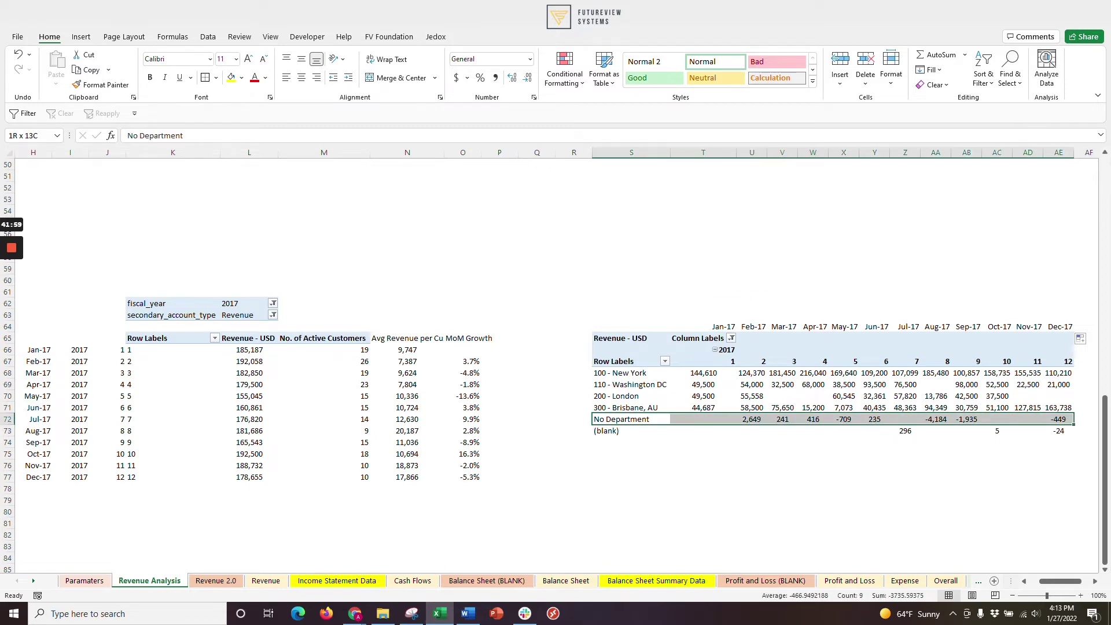
key("shift+Down")
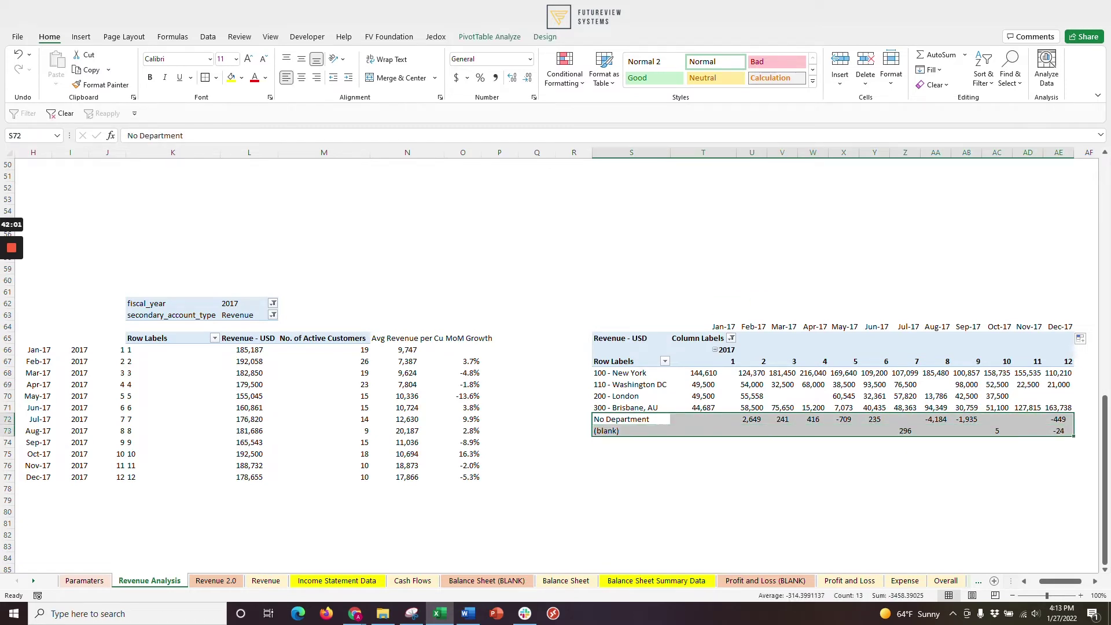
left_click_drag(621, 373, 621, 408)
left_click(751, 466)
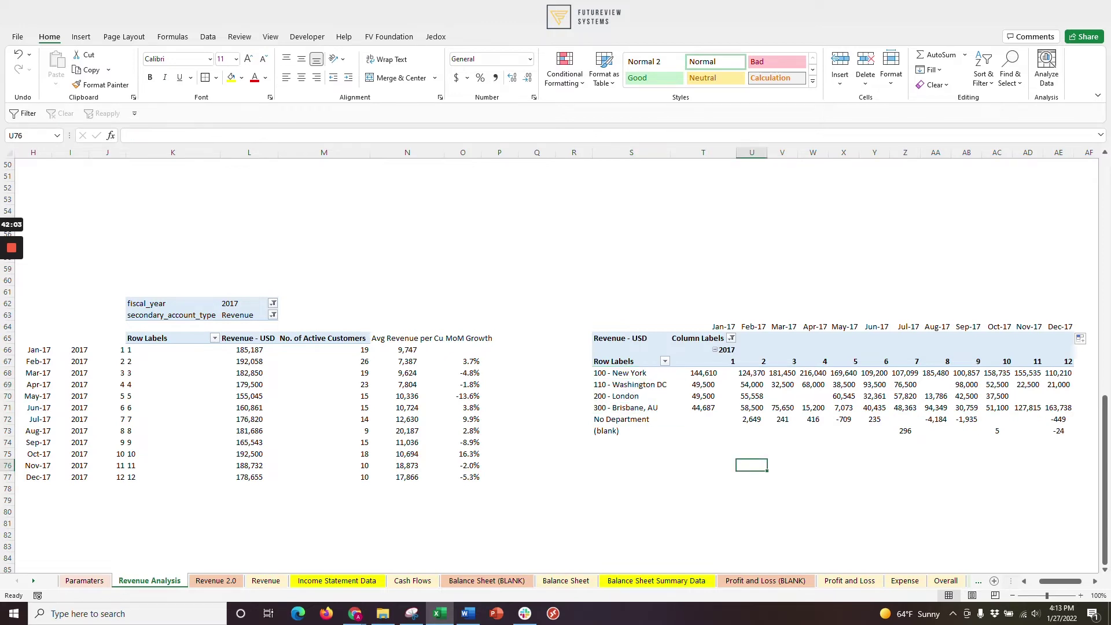
key("Down")
key("Down")
key("Down")
key("Right")
key("Right")
key("Right")
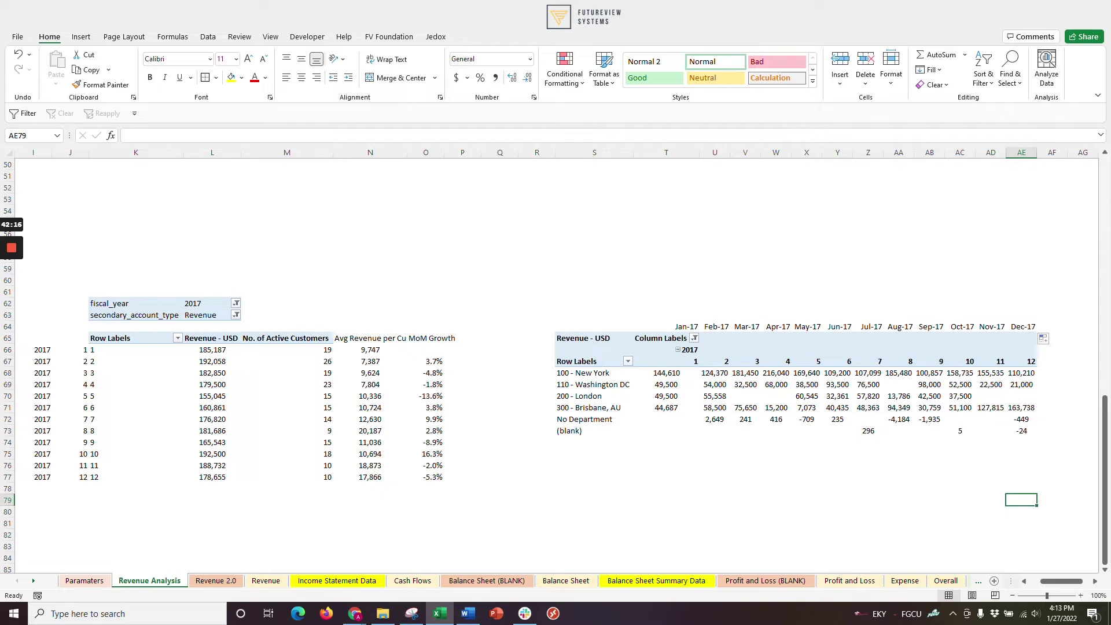
left_click_drag(370, 338, 425, 477)
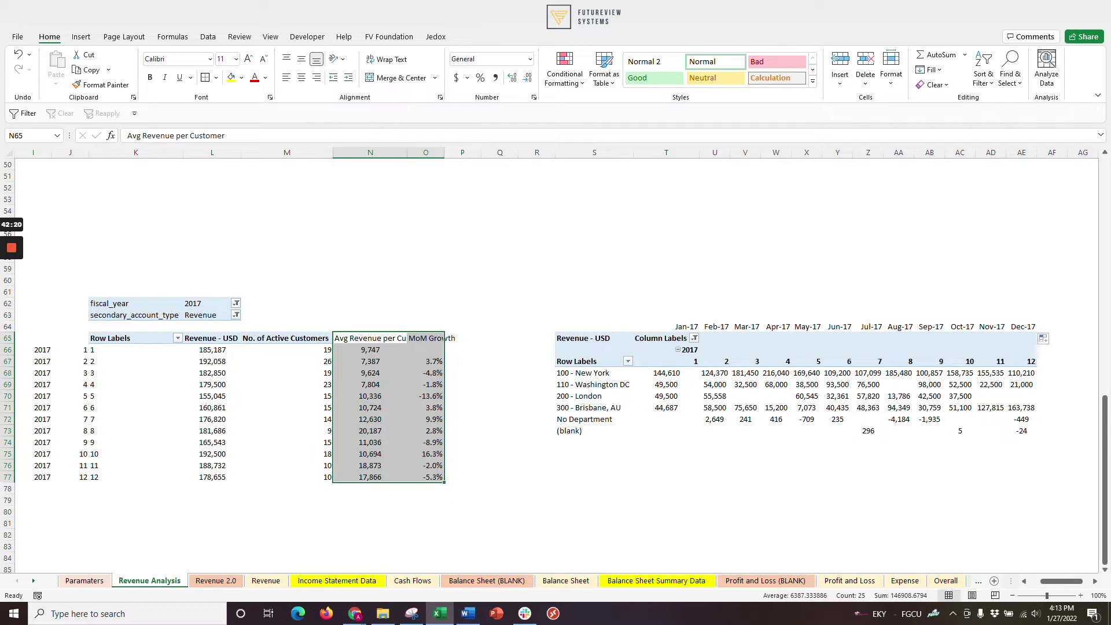
left_click_drag(573, 338, 1024, 419)
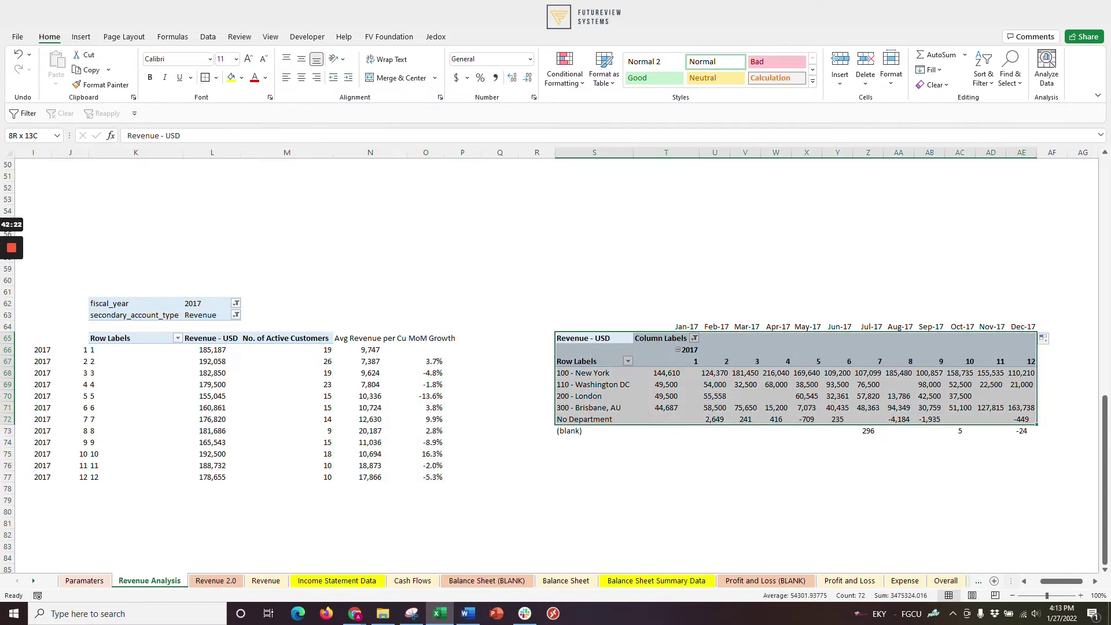
left_click_drag(96, 338, 330, 491)
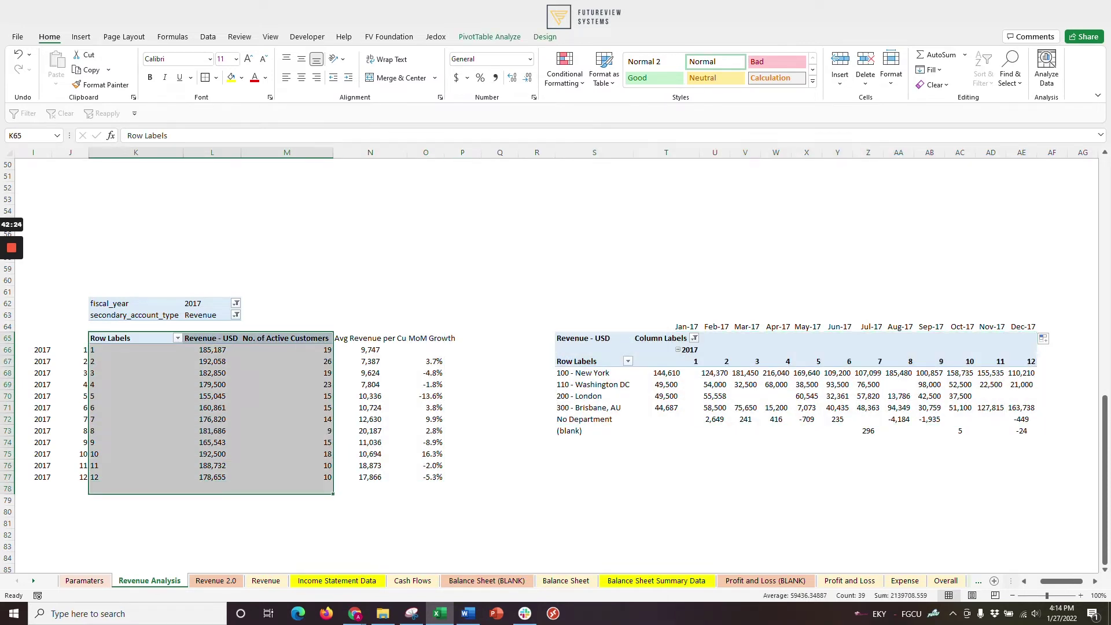
left_click(582, 407)
left_click(667, 454)
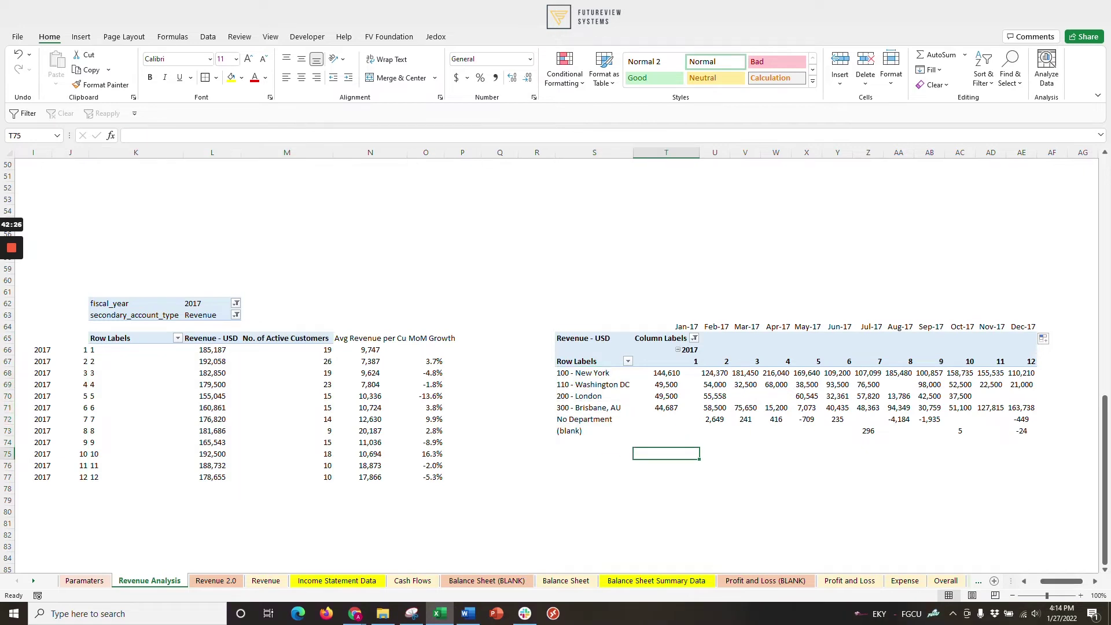
left_click_drag(581, 372, 1025, 419)
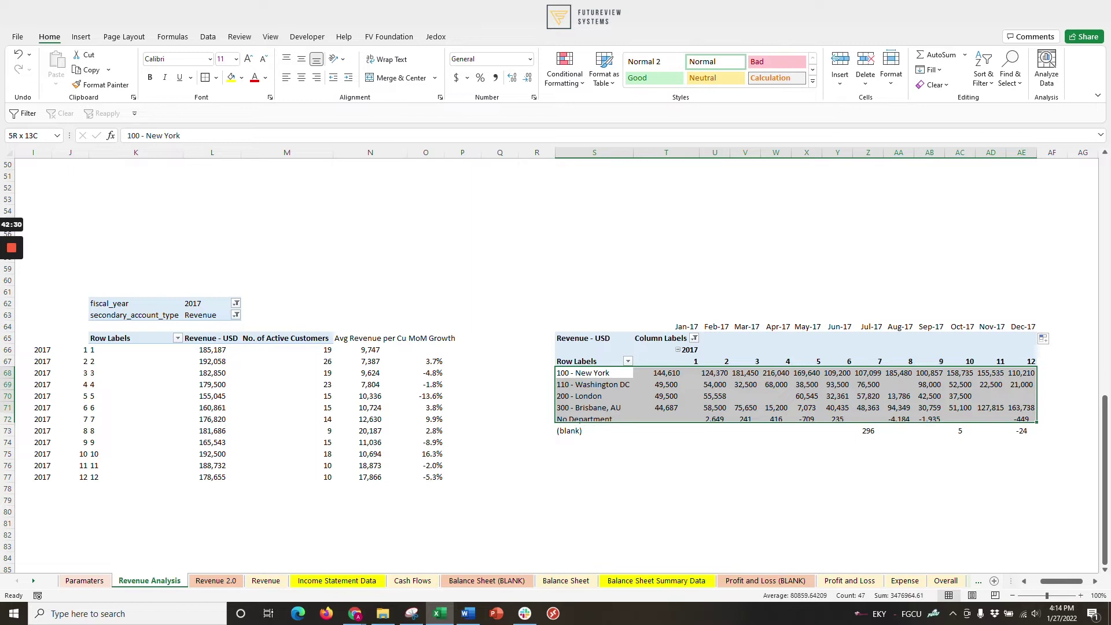
left_click(960, 466)
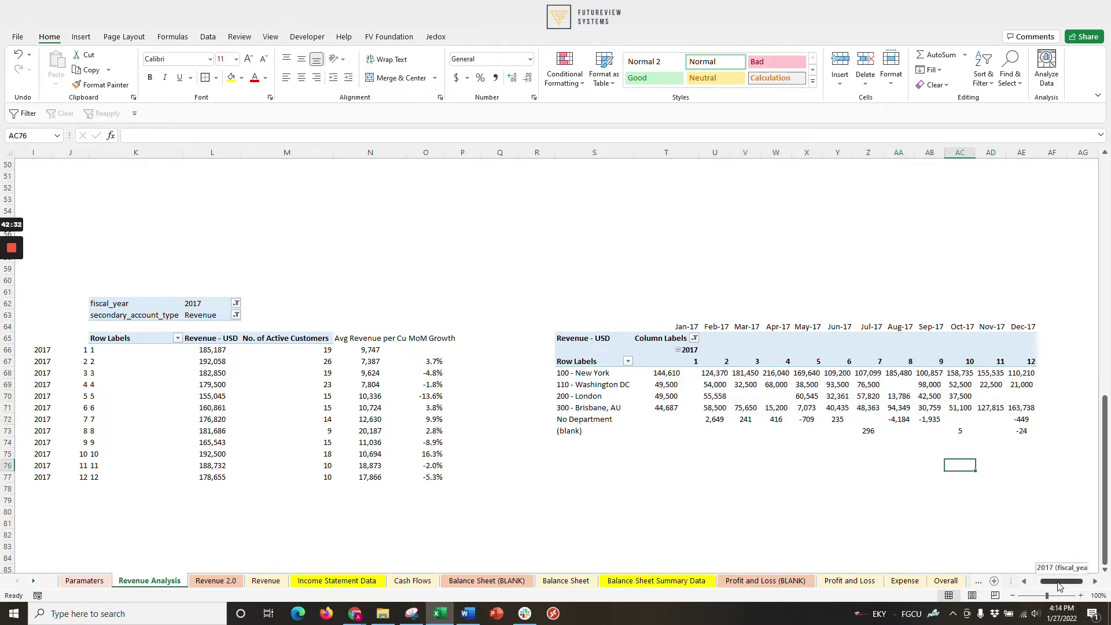
Duplicate the Revenue Trends and MoM Growth chart and line the copy up with the original.
left_click_drag(1060, 582, 1046, 582)
scroll(556, 348, "up", 5)
scroll(556, 347, "up", 5)
scroll(556, 348, "up", 3)
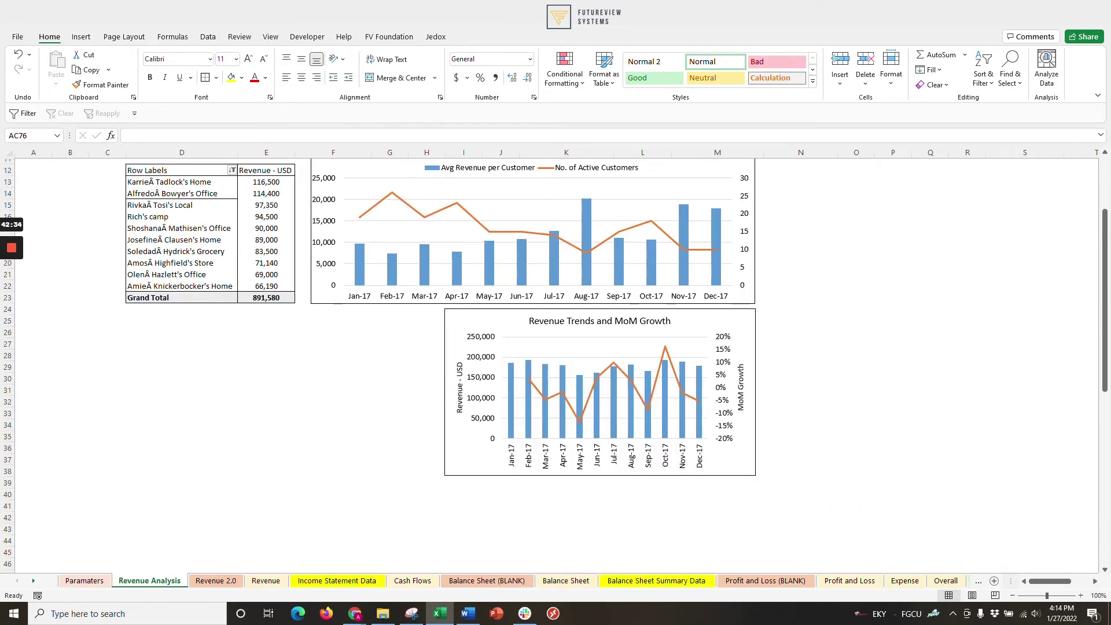
left_click(599, 391)
key("ctrl+c")
left_click(175, 412)
key("ctrl+v")
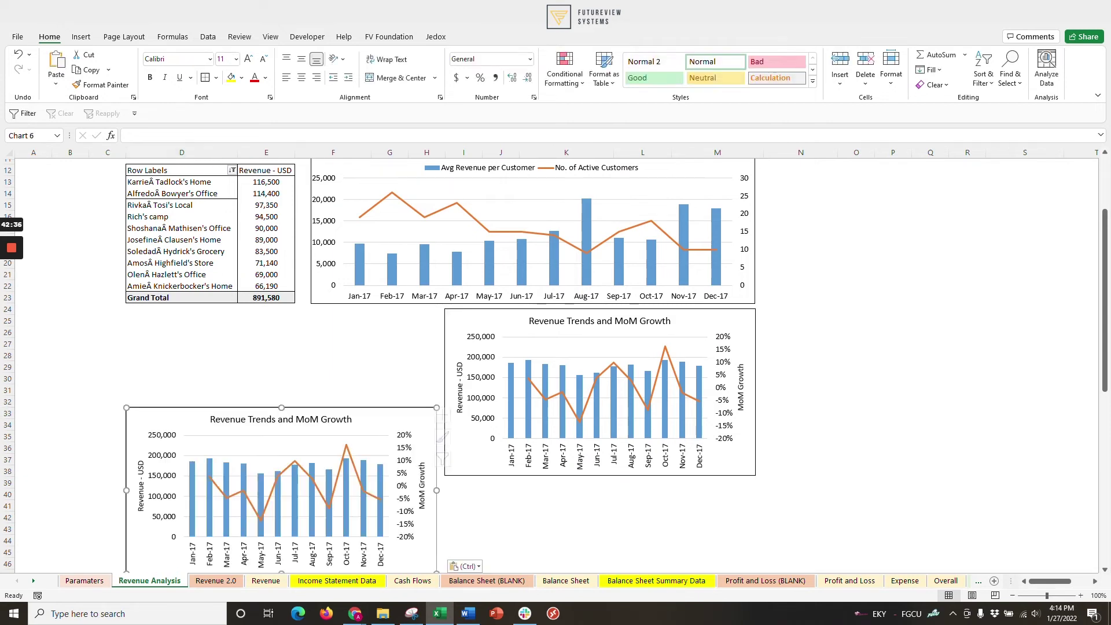
left_click_drag(281, 487, 280, 388)
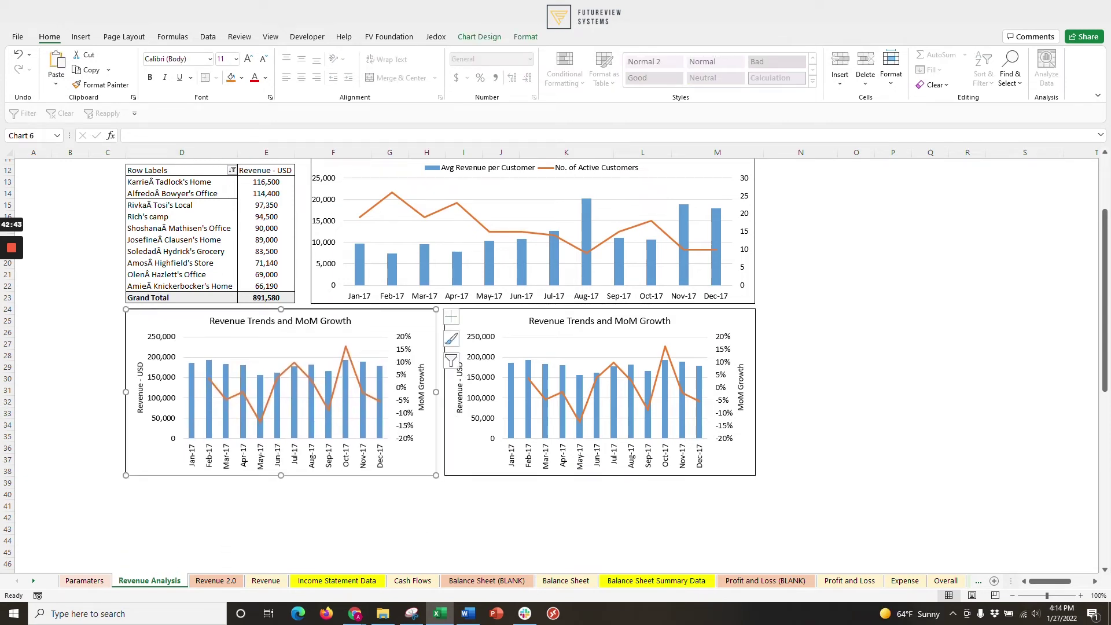
left_click(451, 362)
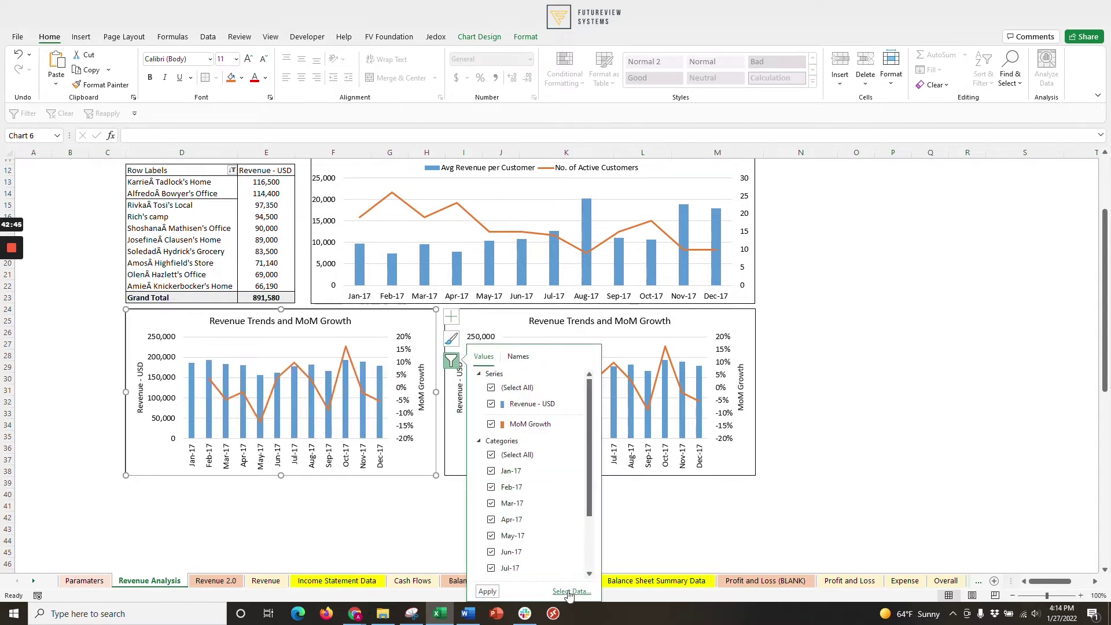
Remove the MoM Growth and Revenue - USD series from the copied chart.
left_click(579, 595)
scroll(920, 493, "down", 3)
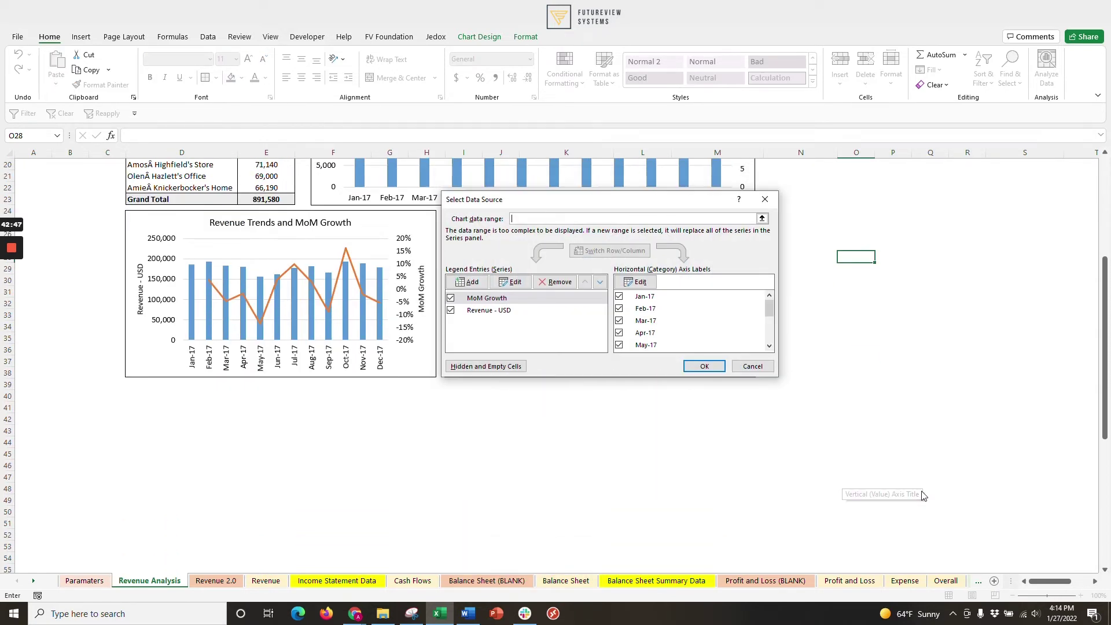
scroll(921, 494, "down", 5)
scroll(921, 493, "down", 3)
left_click(1095, 581)
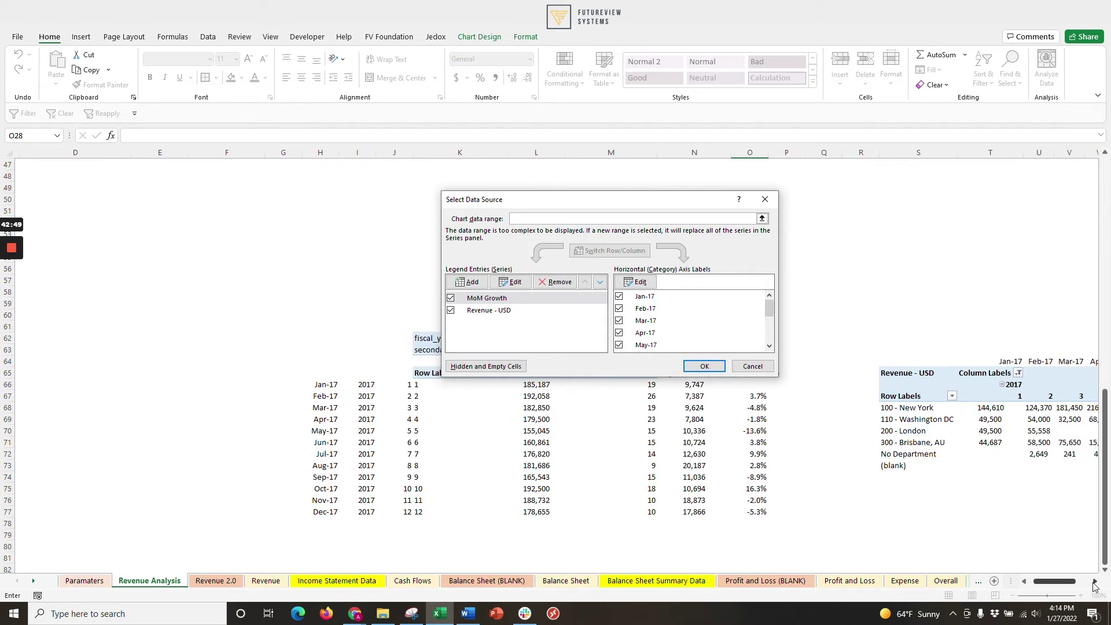
left_click(499, 298)
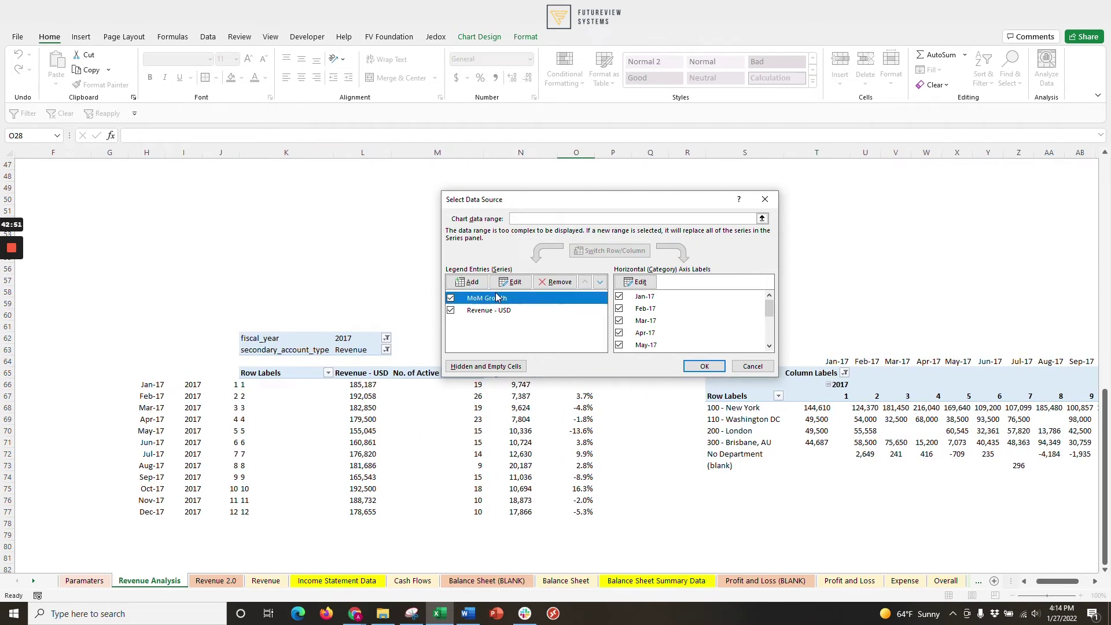
left_click(553, 283)
left_click(547, 289)
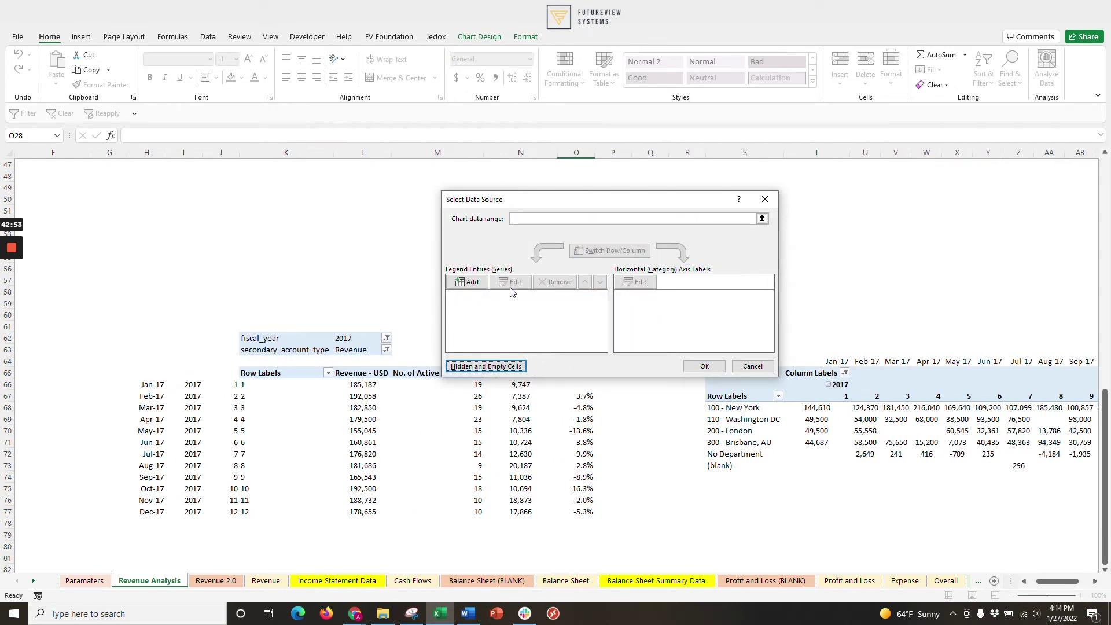
Add the 100 - New York (row 68) and 110 - Washington DC (row 69) series.
left_click(467, 282)
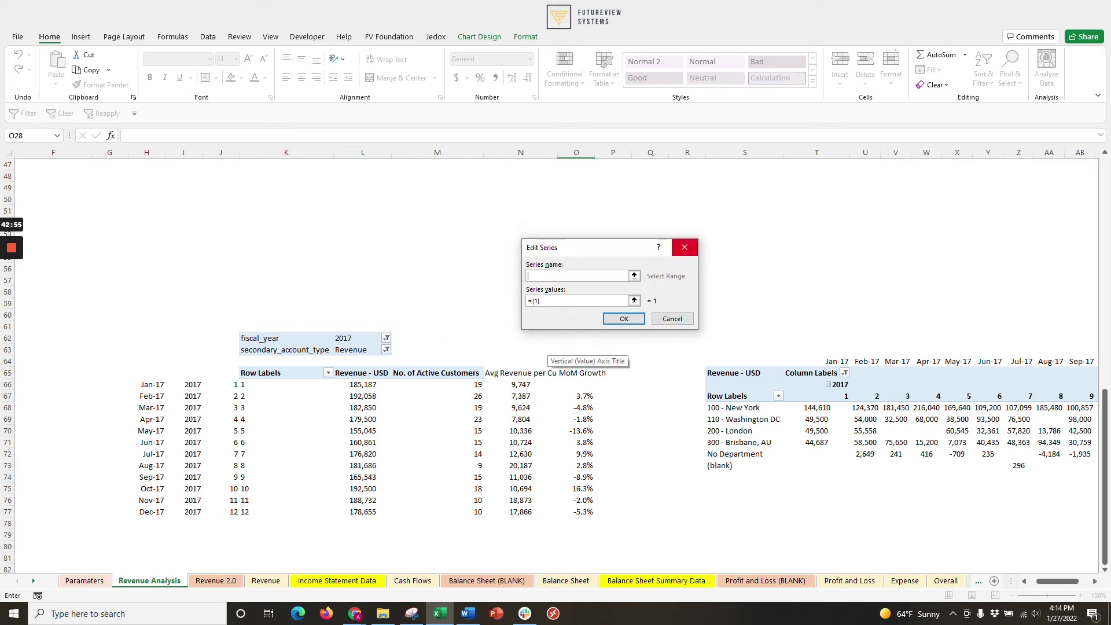
left_click(634, 301)
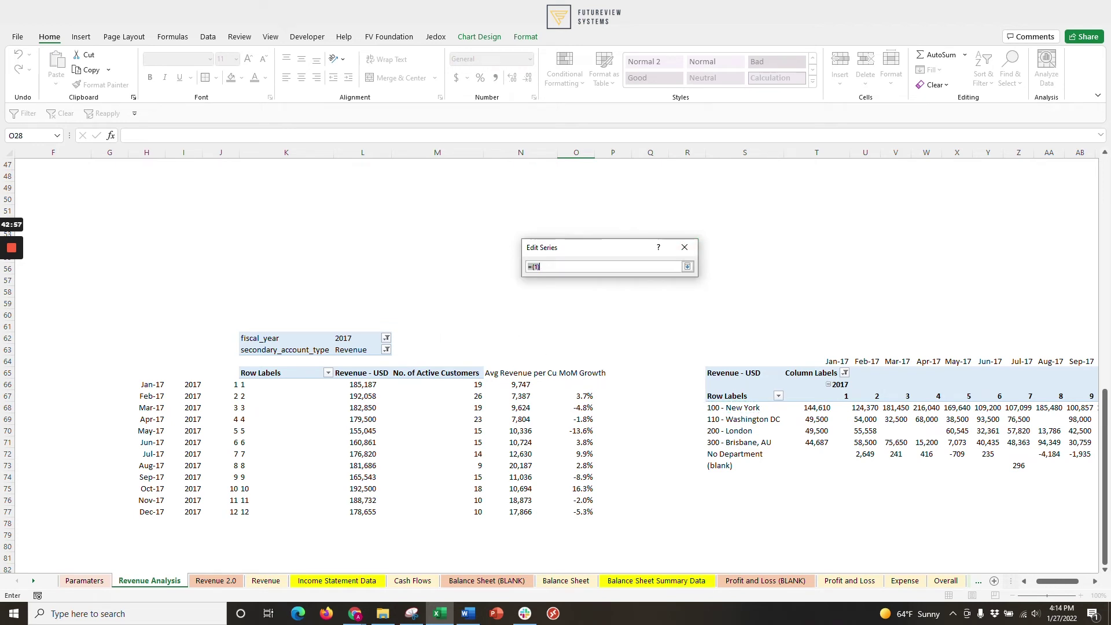
left_click_drag(817, 408, 1081, 411)
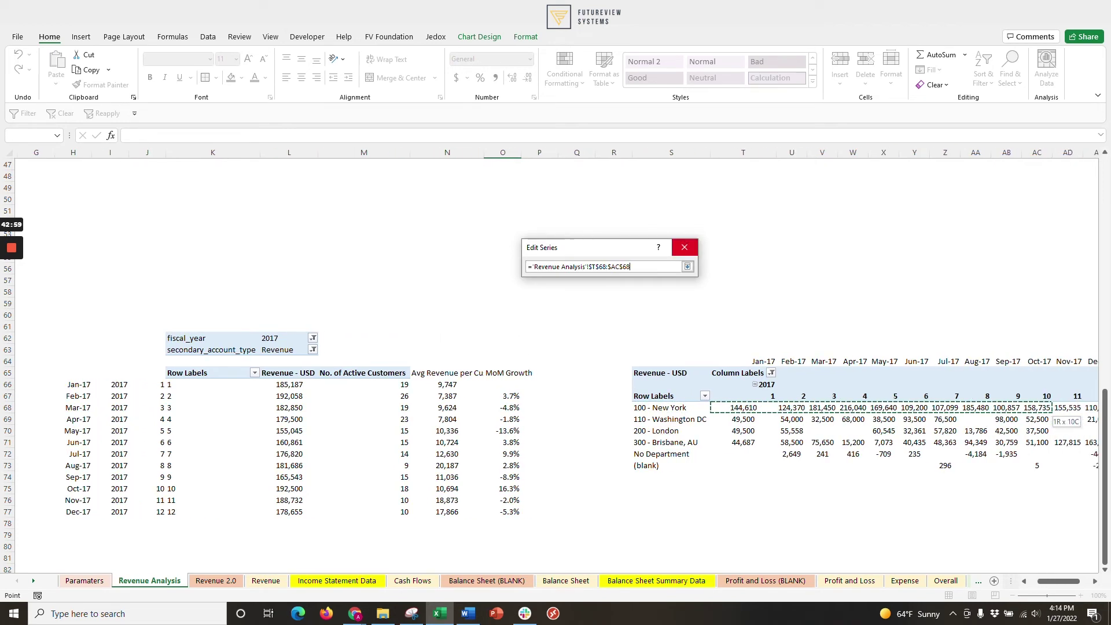
left_click_drag(1075, 409, 1075, 408)
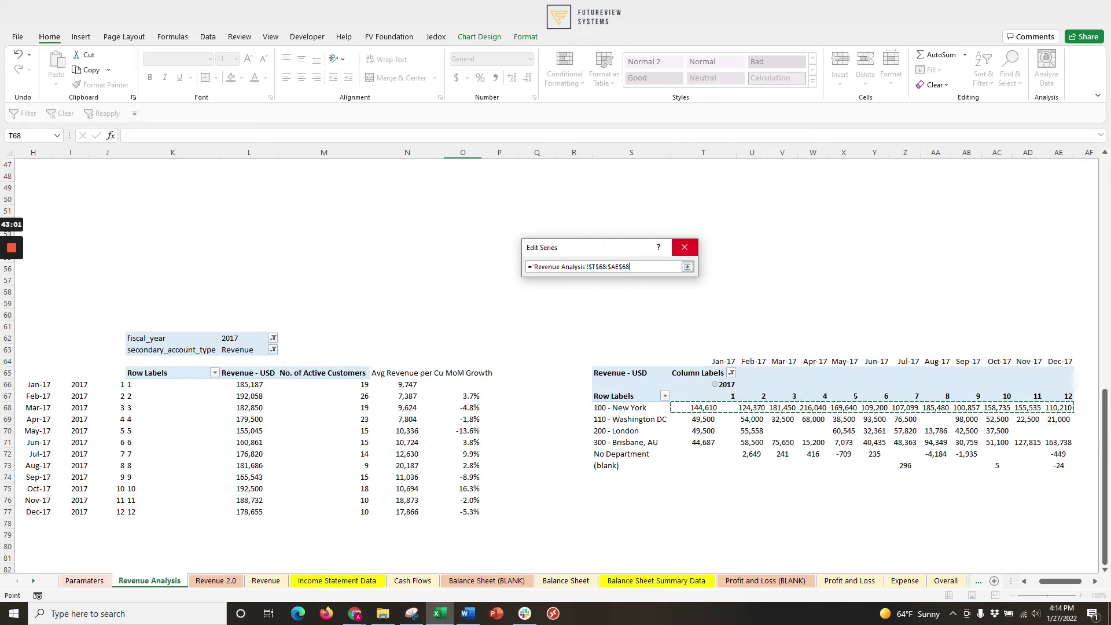
left_click(685, 248)
left_click(639, 321)
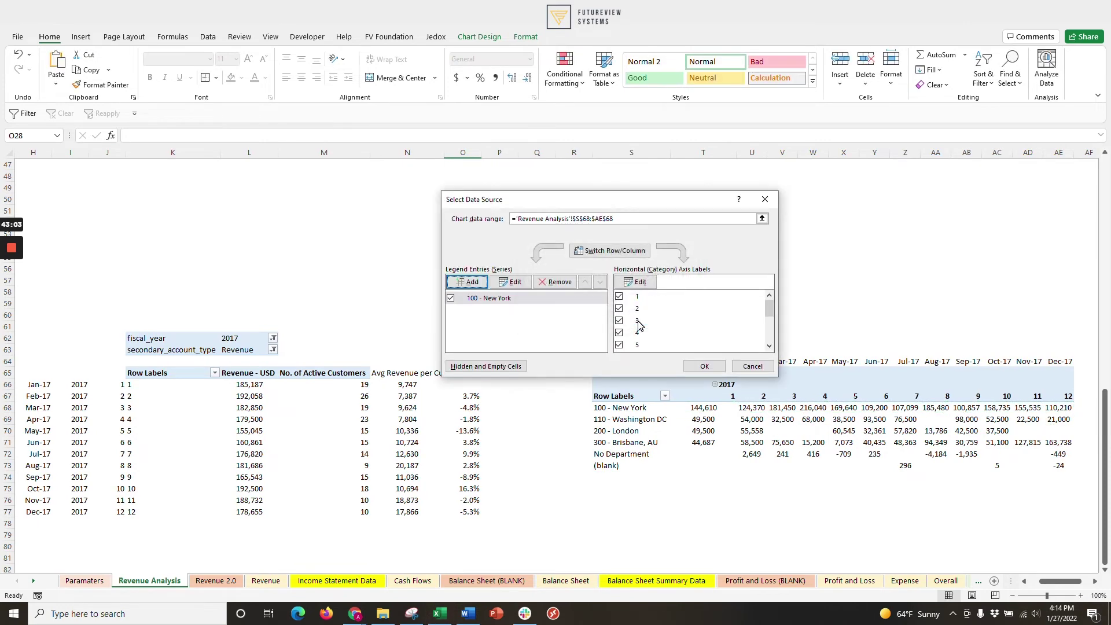
left_click(469, 282)
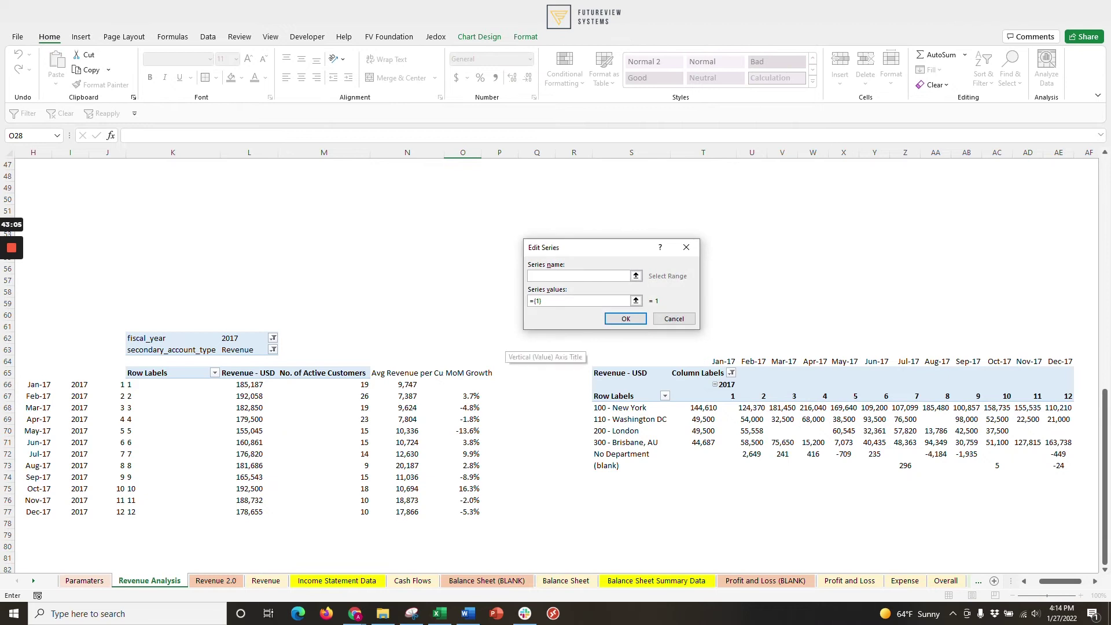
left_click(630, 418)
left_click(635, 300)
left_click(703, 419)
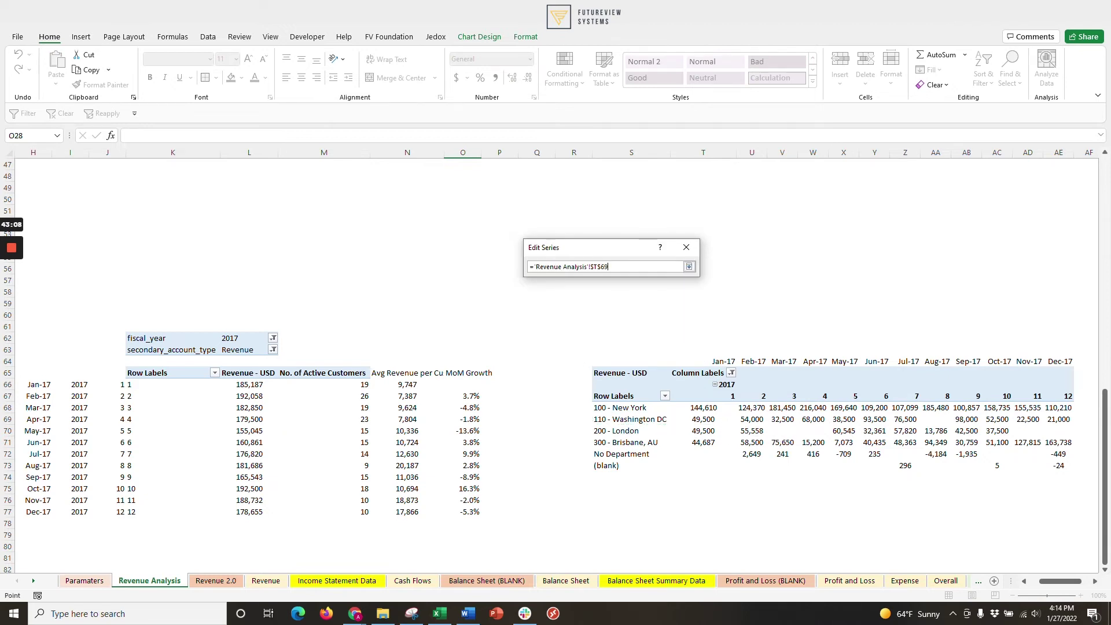
left_click_drag(703, 418, 1059, 419)
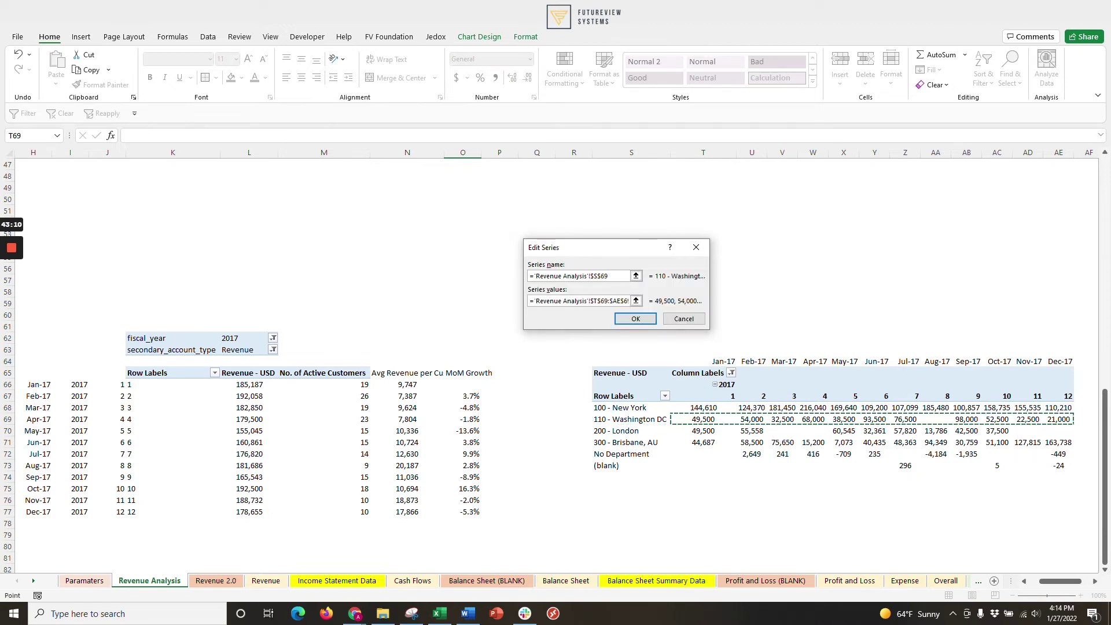
left_click(636, 319)
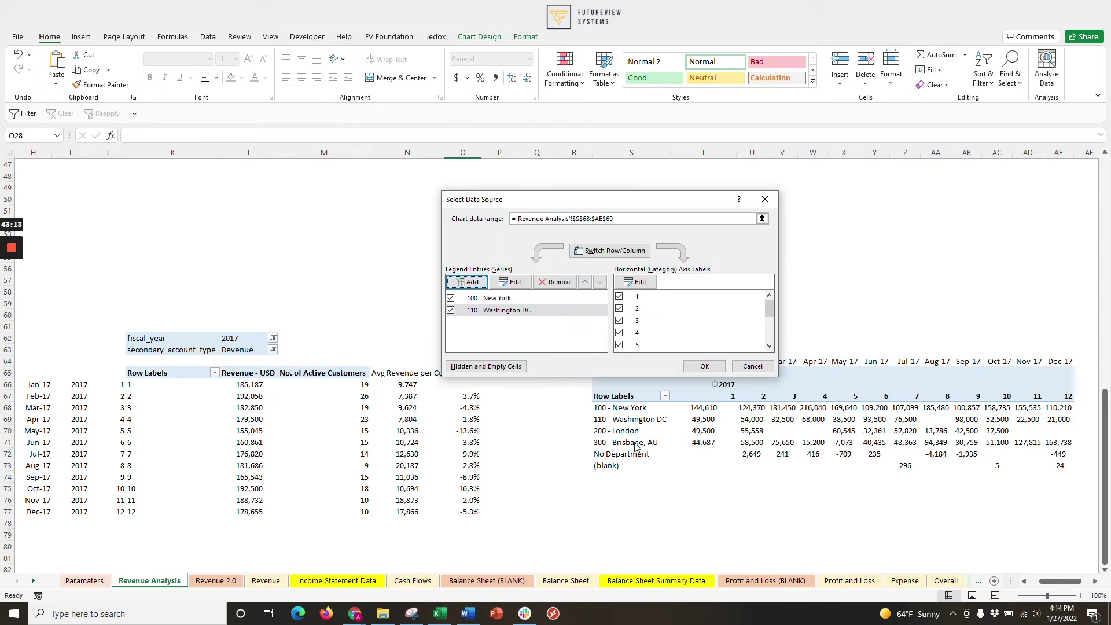
Add the 200 - London (row 70) and 300 - Brisbane, AU (row 71) series.
left_click(469, 282)
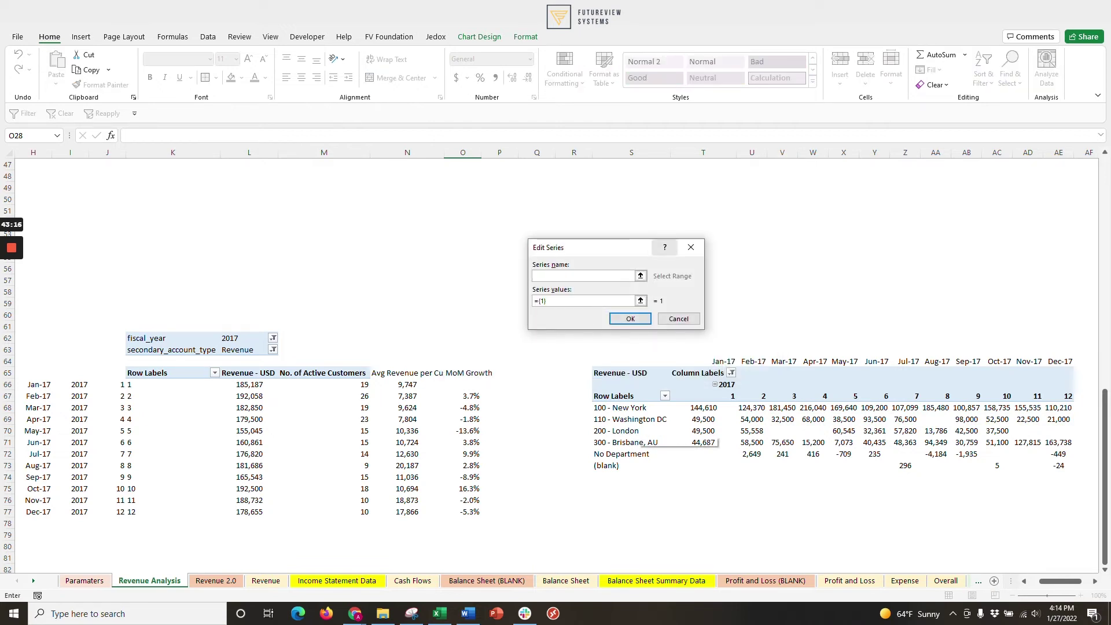
left_click(626, 432)
left_click(641, 300)
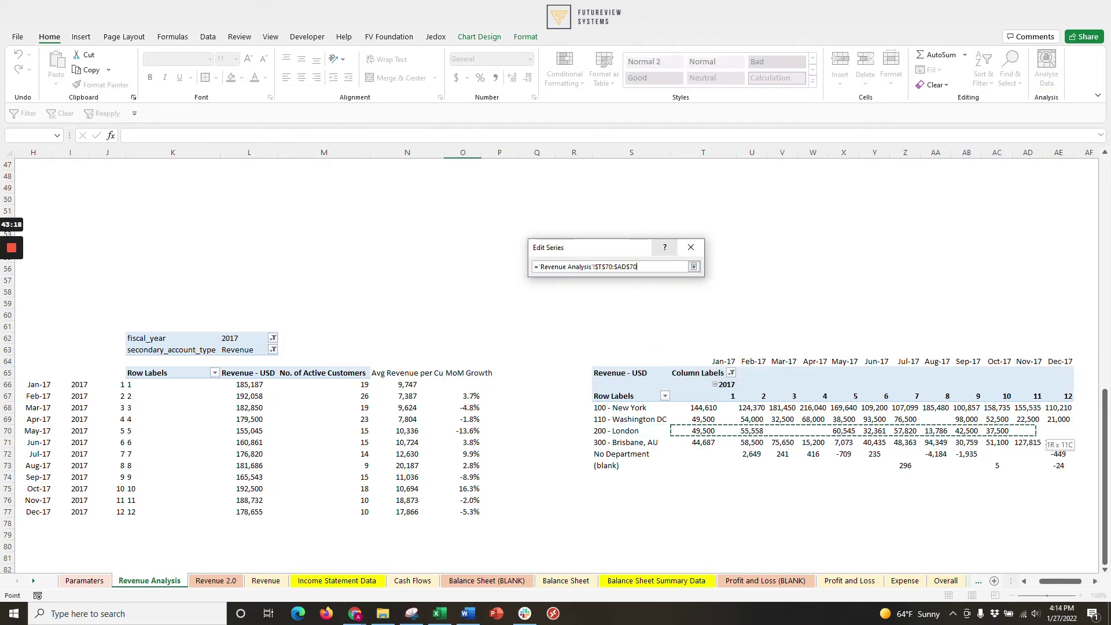
left_click_drag(704, 431, 1068, 431)
left_click(630, 319)
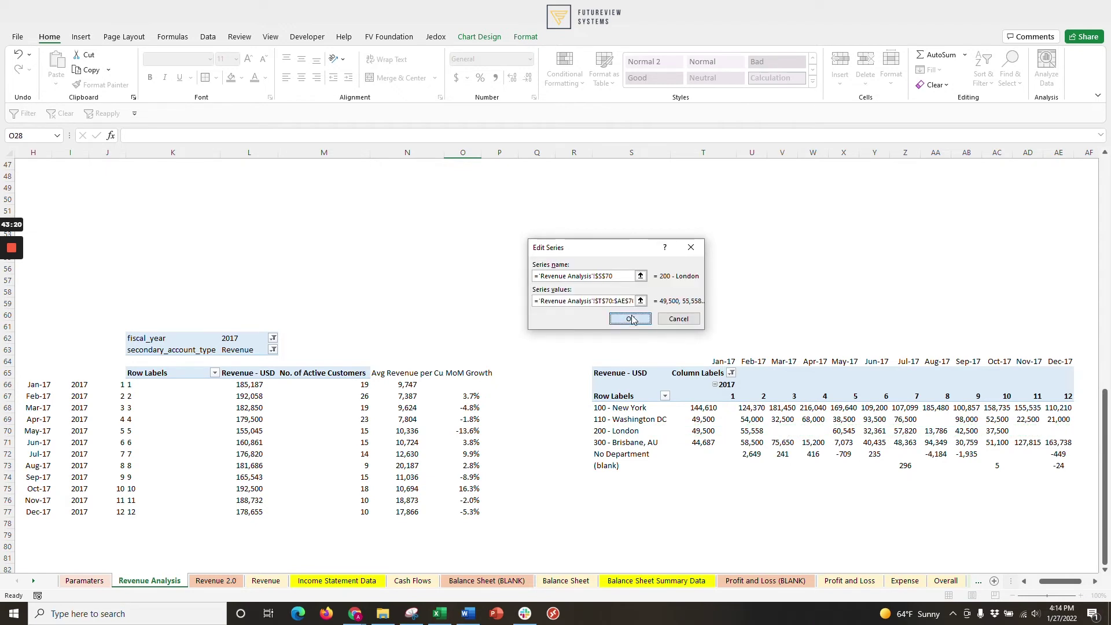
left_click(469, 282)
left_click(626, 441)
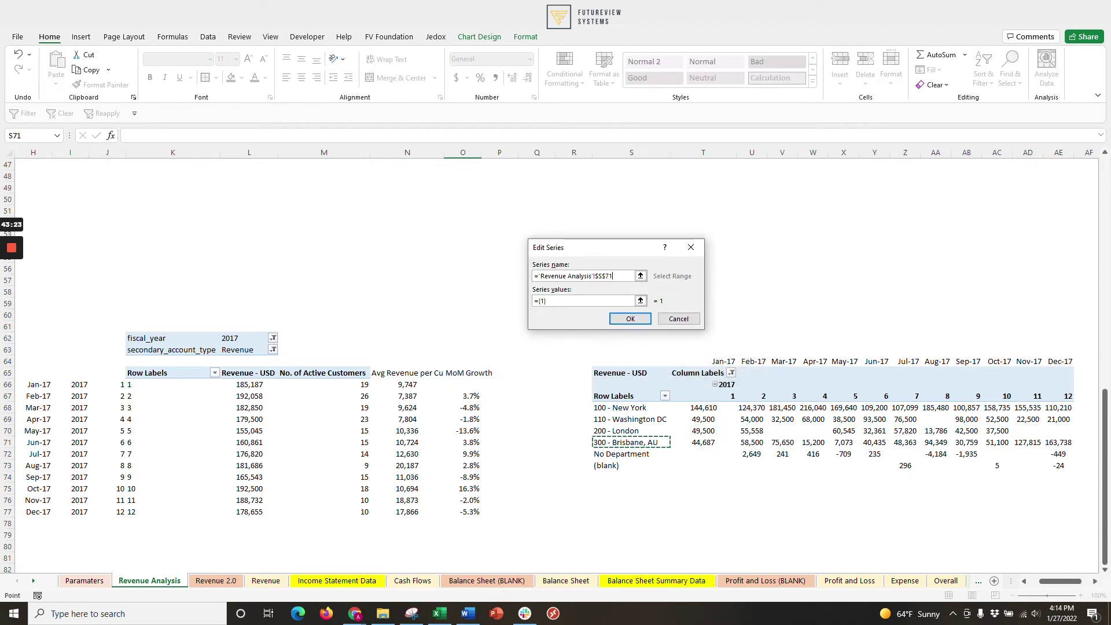
left_click(641, 301)
left_click_drag(677, 442, 1073, 444)
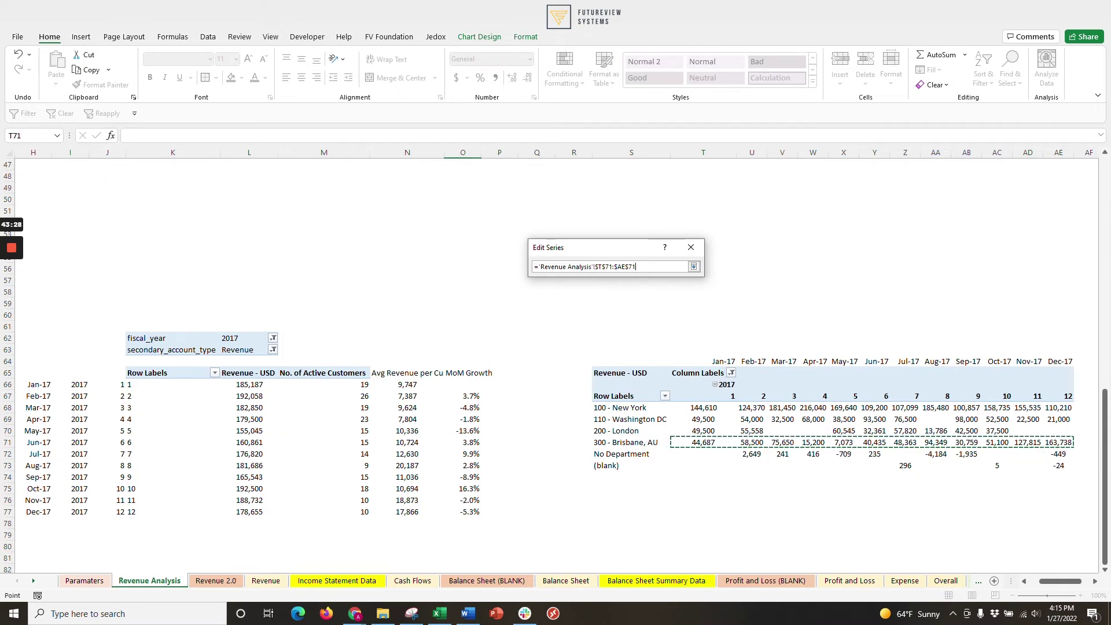
left_click(694, 267)
left_click(633, 321)
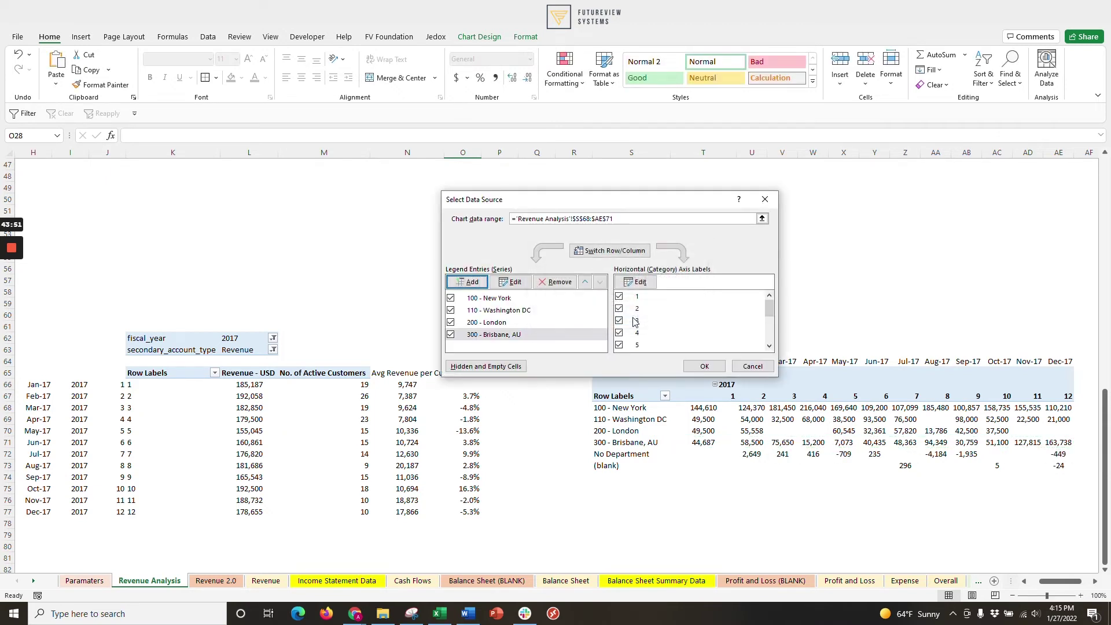
left_click_drag(498, 303, 505, 338)
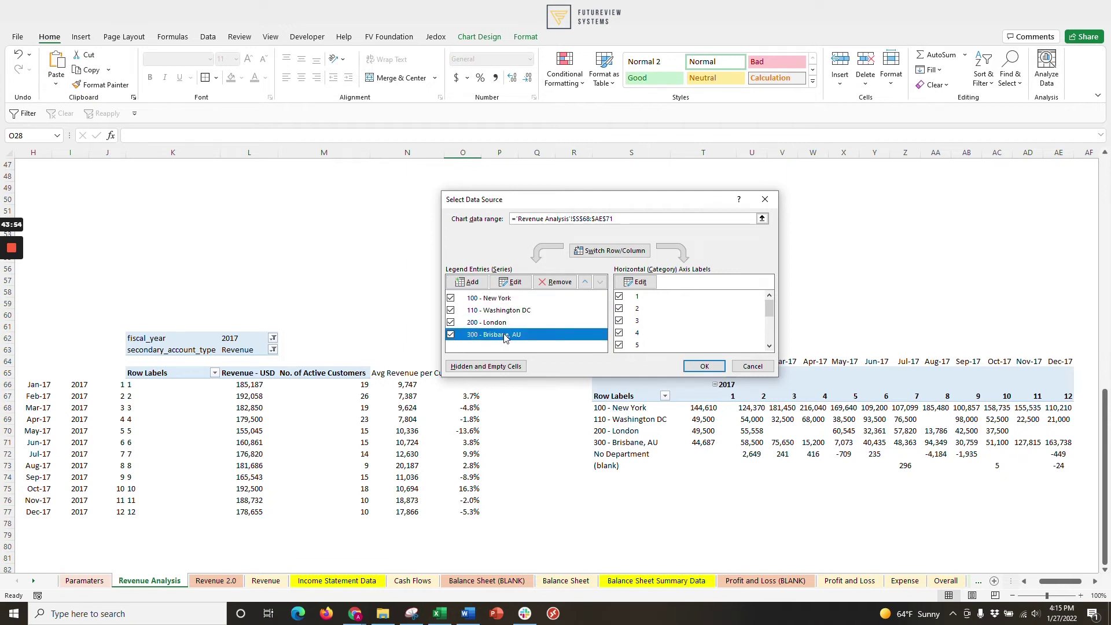
Use the Jan-17 to Dec-17 header cells as the horizontal axis labels.
left_click(640, 283)
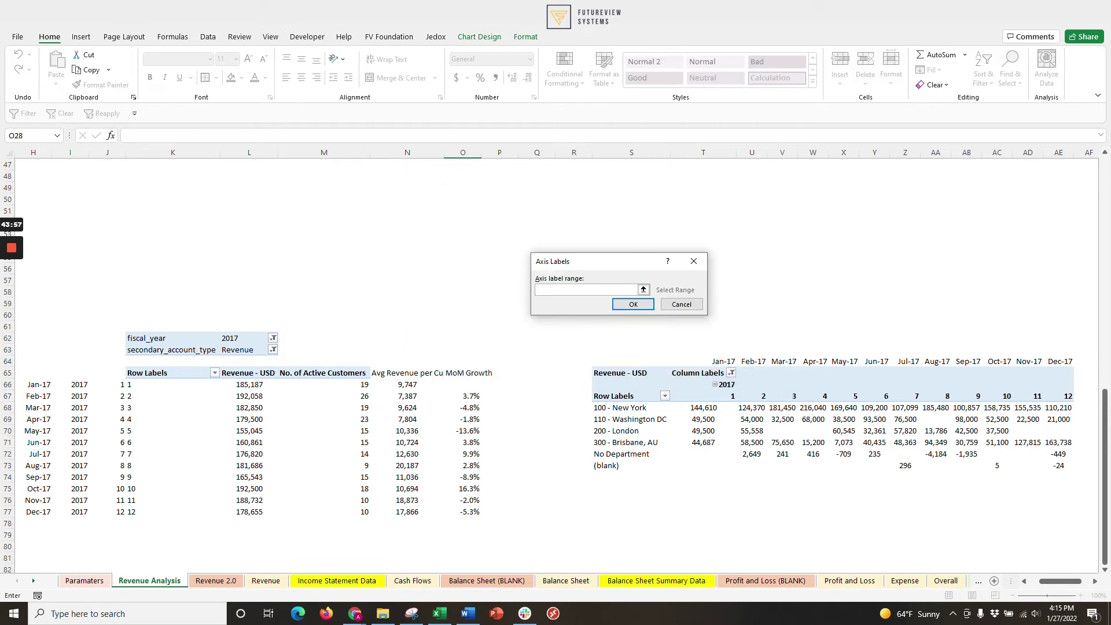
left_click_drag(725, 361, 1061, 363)
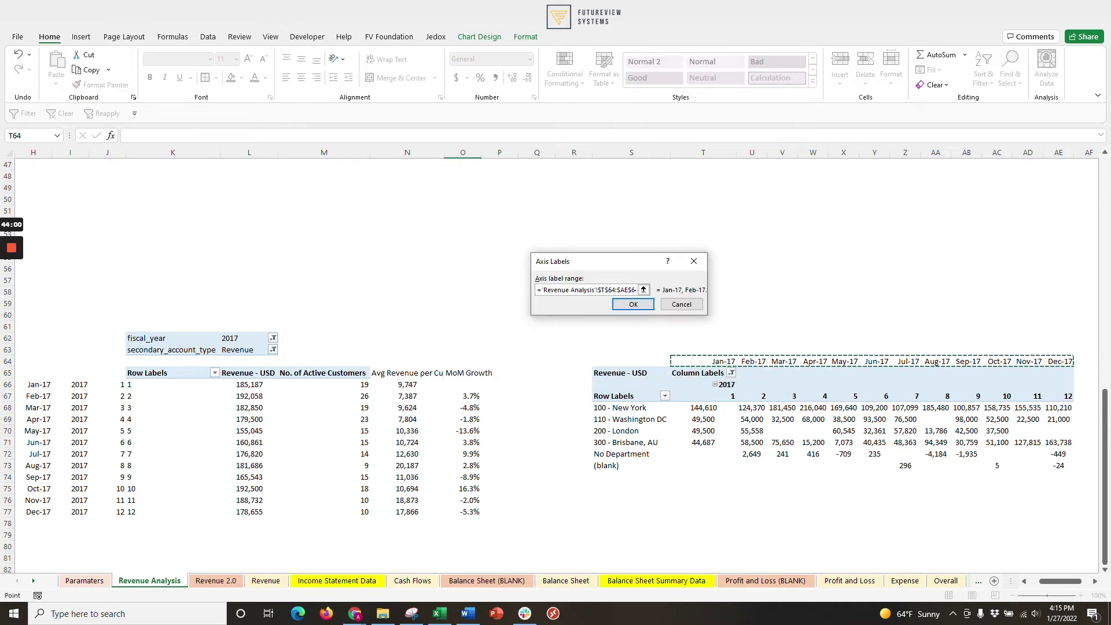
left_click(636, 304)
left_click(704, 366)
scroll(374, 427, "up", 12)
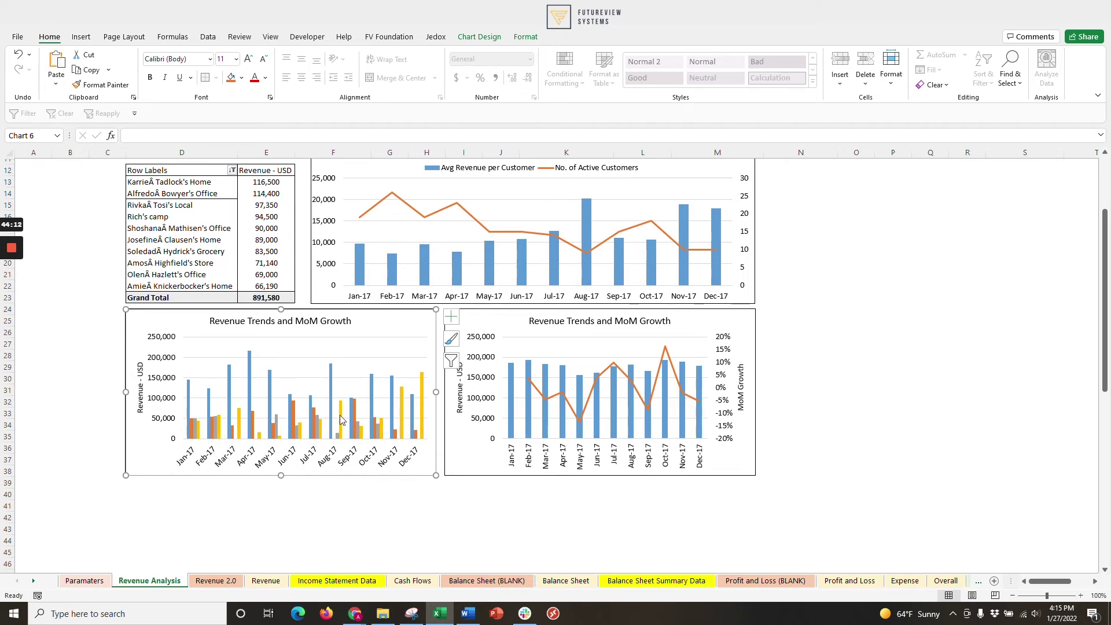
Check the Revenue 2.0 reference dashboard, then reselect the department chart on Revenue Analysis.
left_click(217, 580)
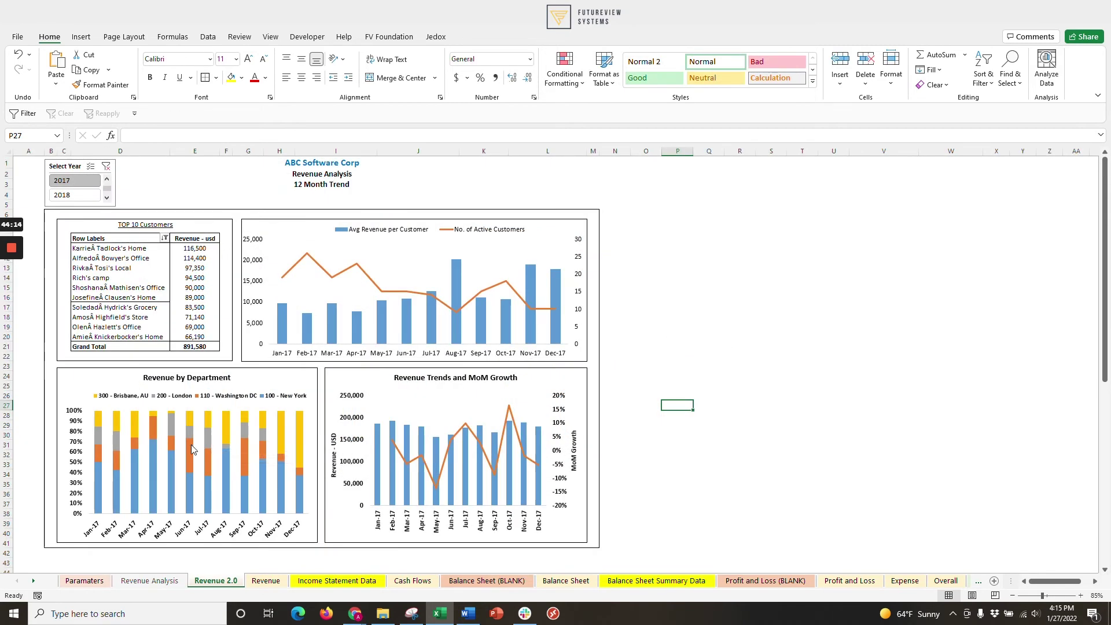
left_click(150, 580)
left_click(330, 373)
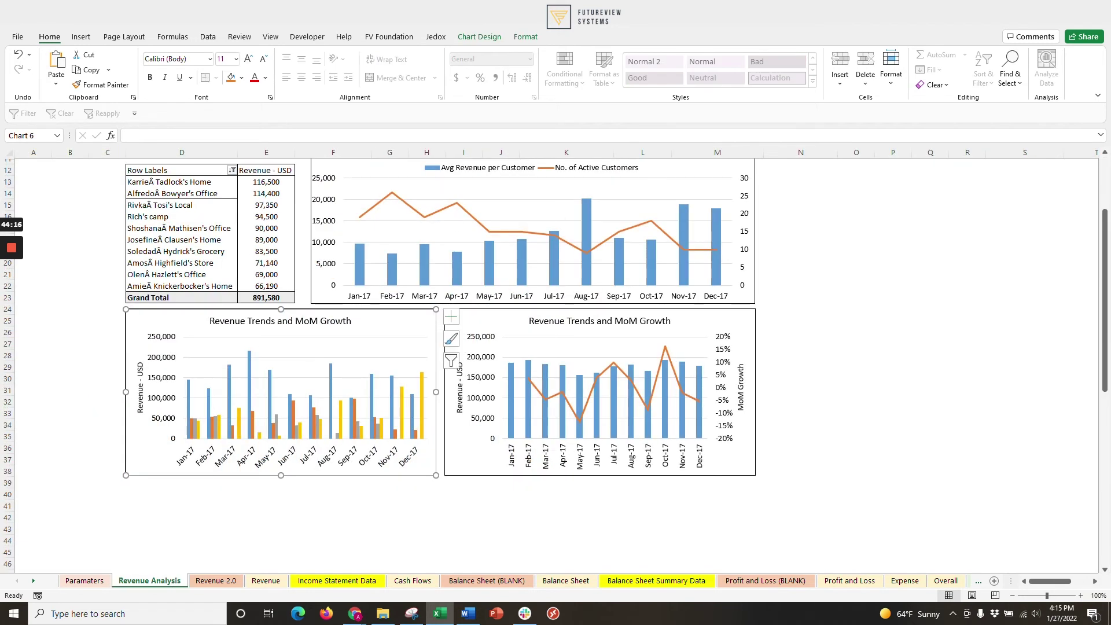
Change the department chart to a 100% Stacked Column chart.
right_click(390, 270)
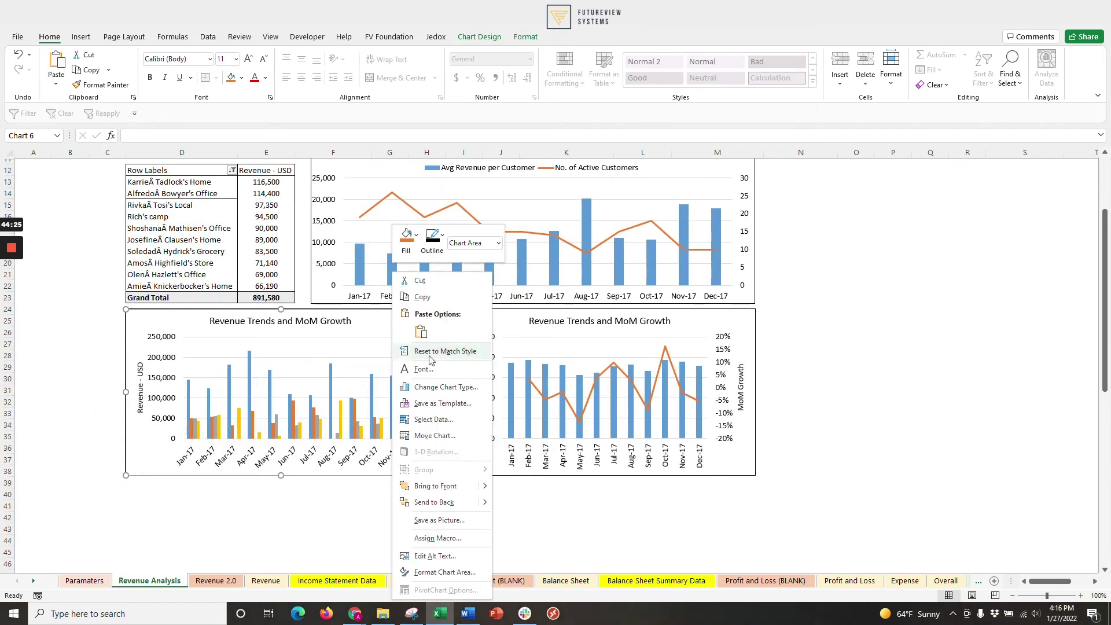
left_click(451, 395)
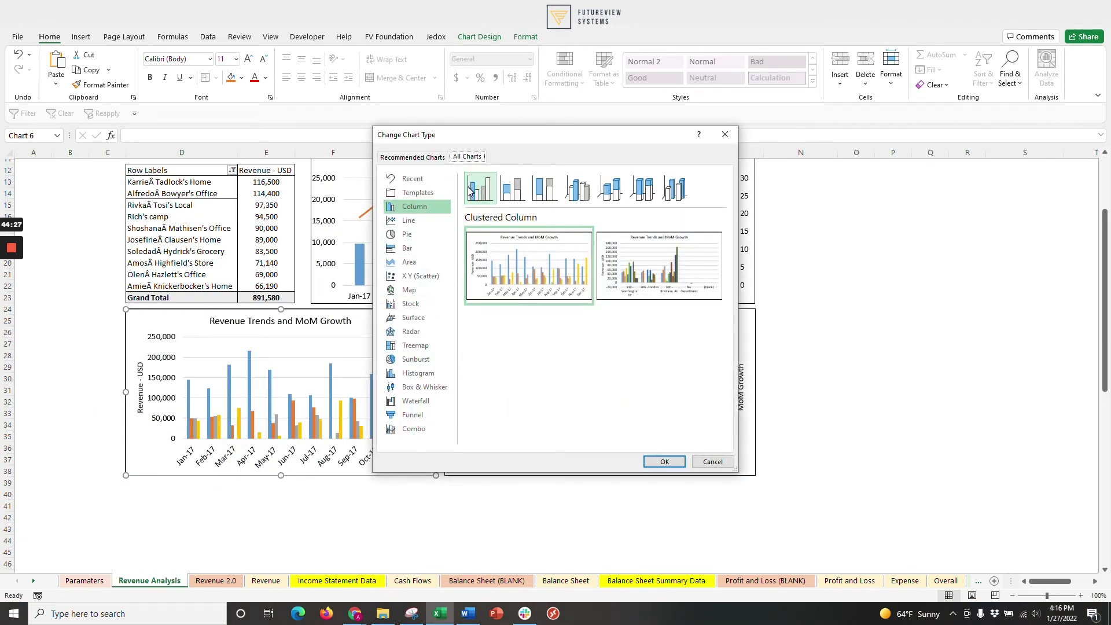
left_click(414, 209)
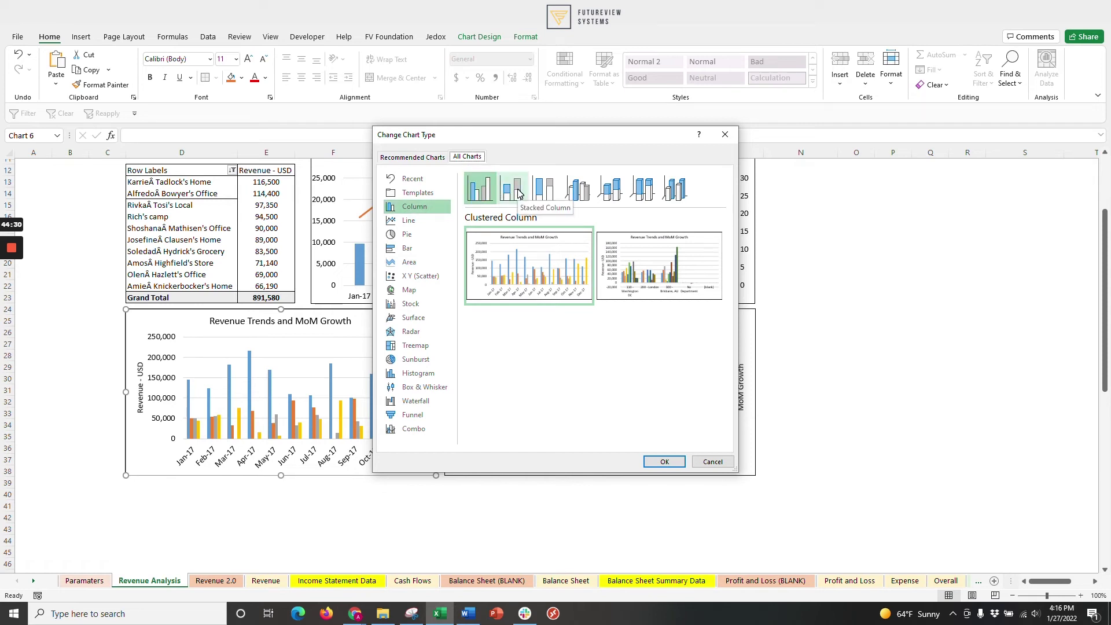
left_click(548, 192)
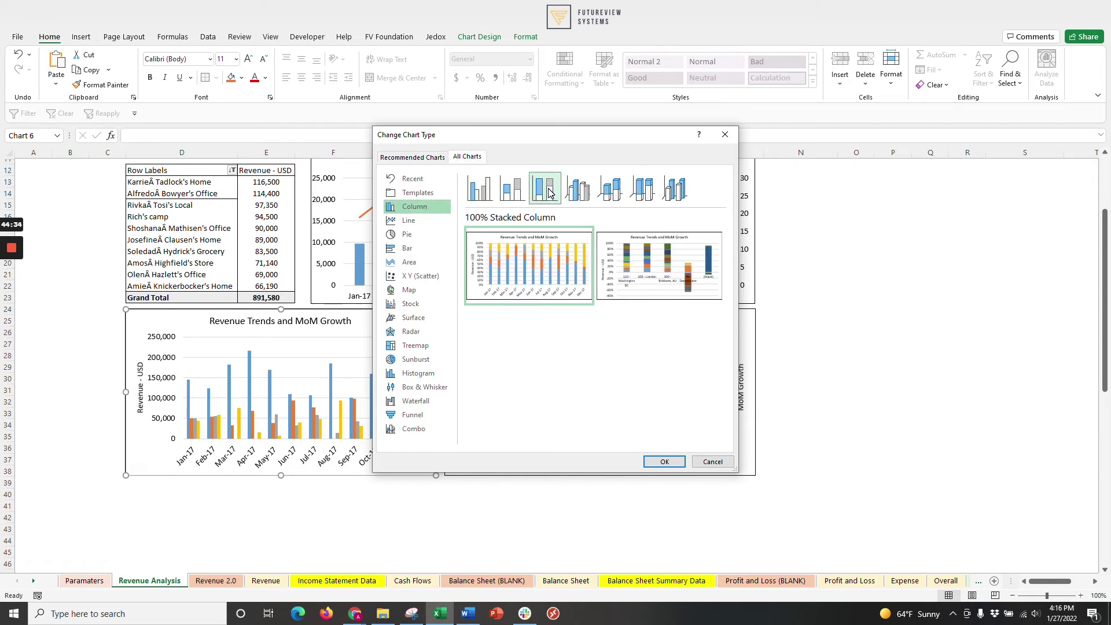
left_click(664, 462)
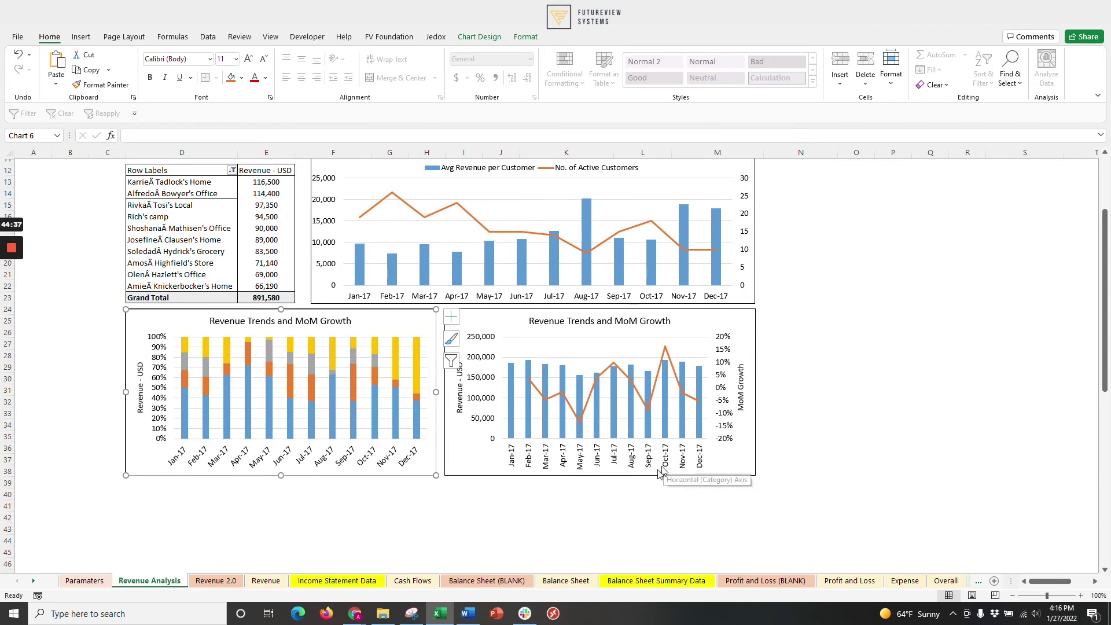
left_click(266, 540)
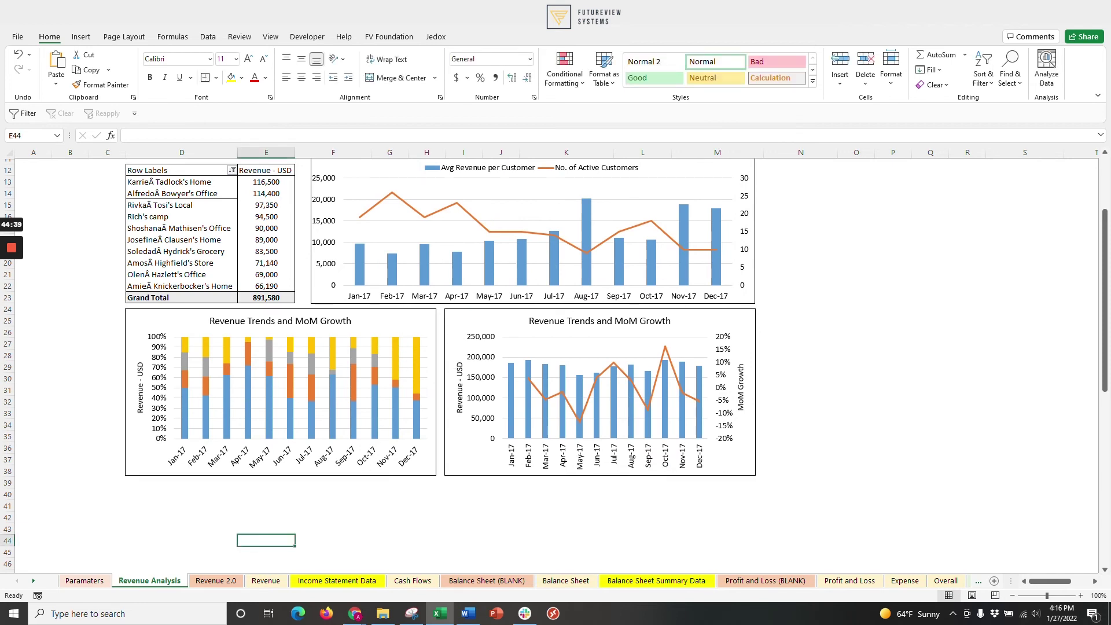
Remove the Revenue - USD axis title, add a legend, and retitle the chart 'Revenue by Department'.
left_click(286, 365)
left_click(451, 317)
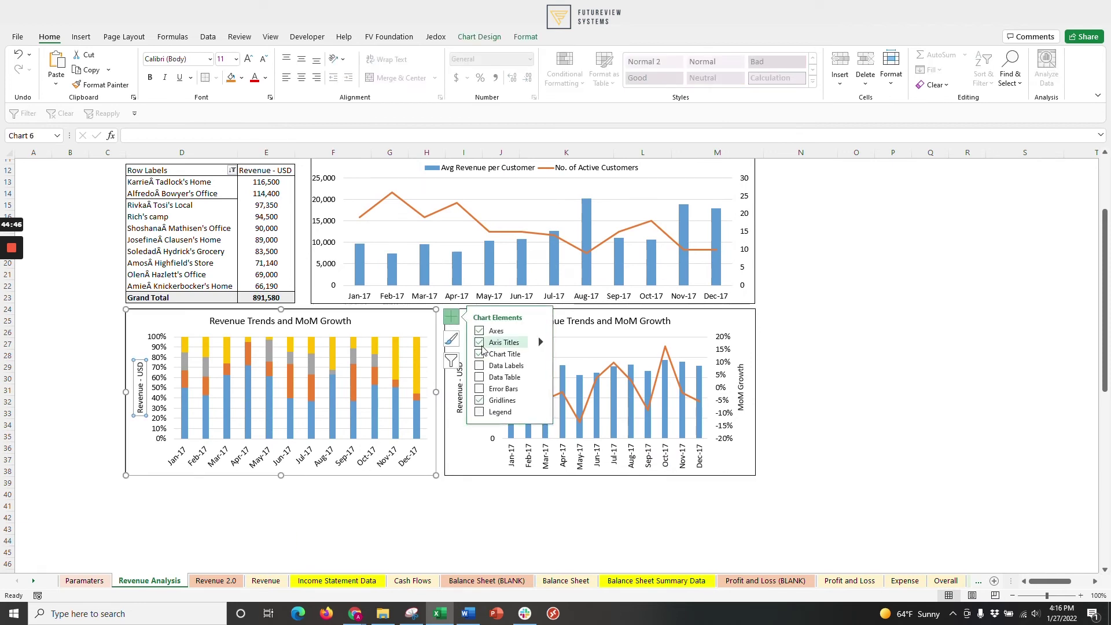
left_click(480, 343)
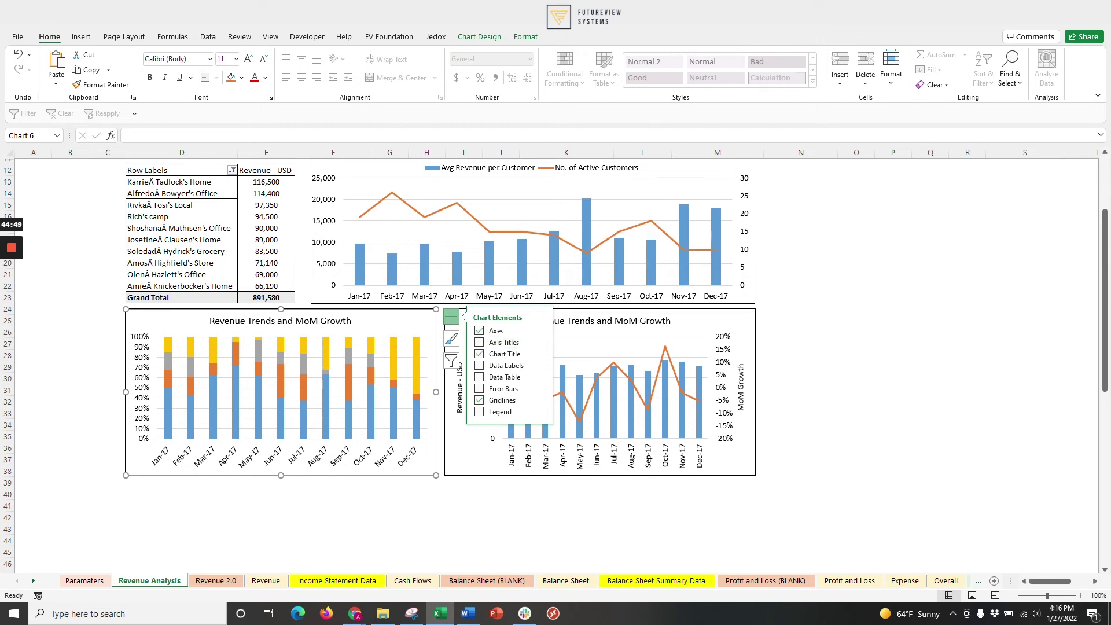
left_click(857, 216)
left_click(286, 391)
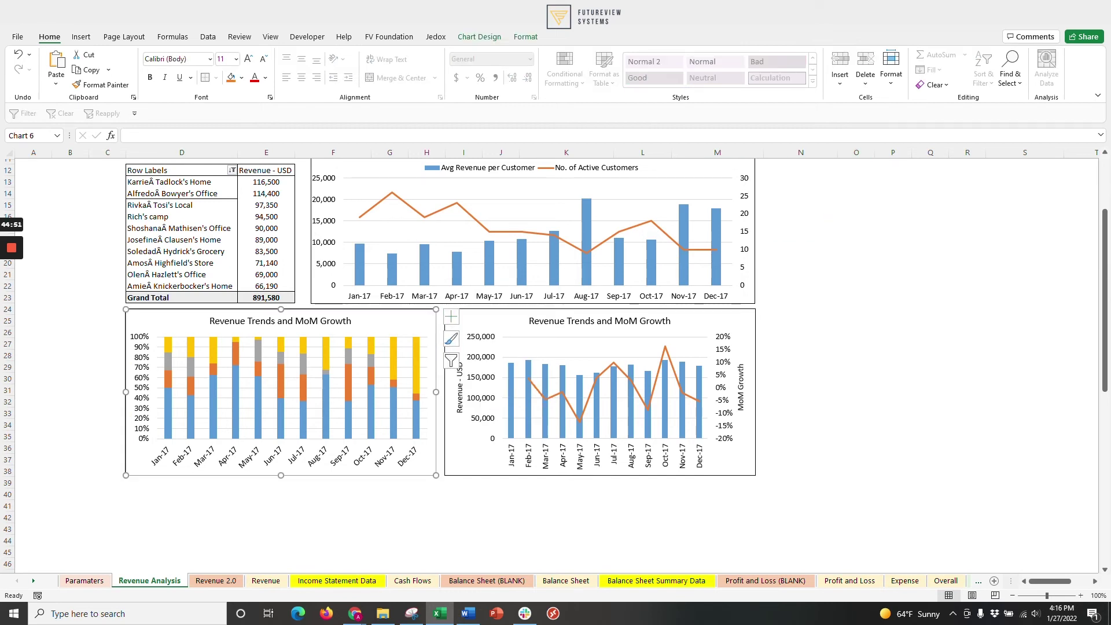
left_click(451, 318)
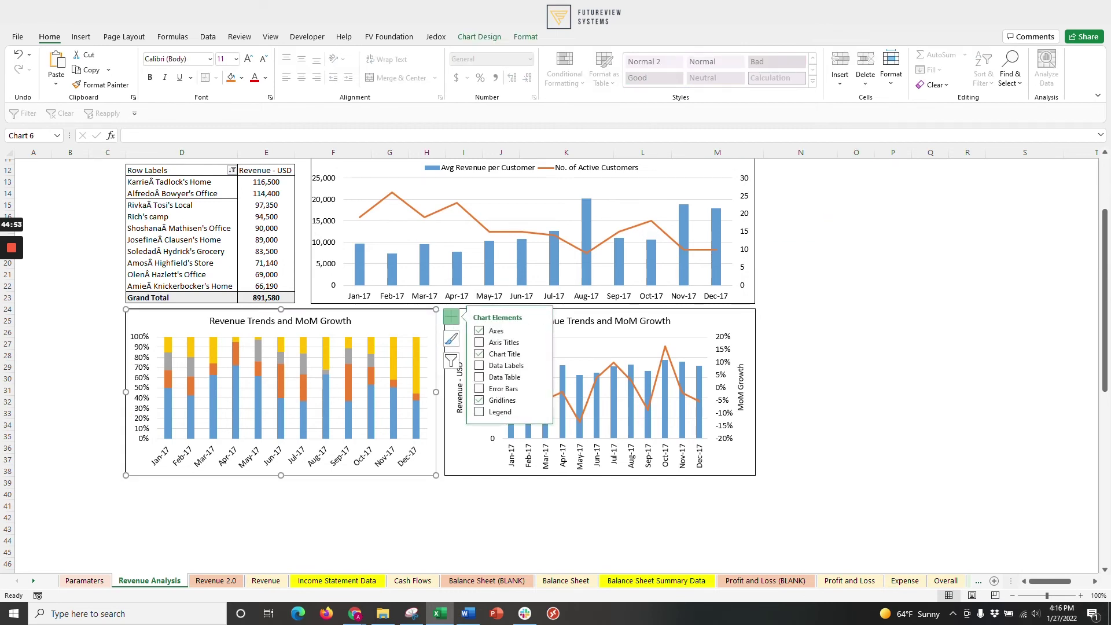
left_click(479, 414)
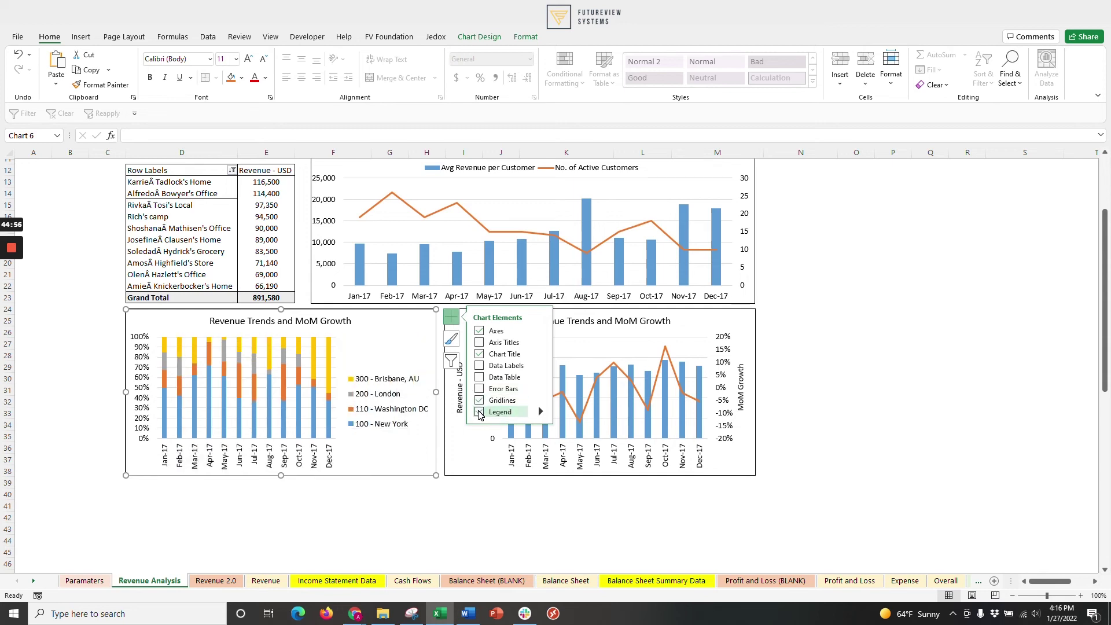
triple_click(293, 324)
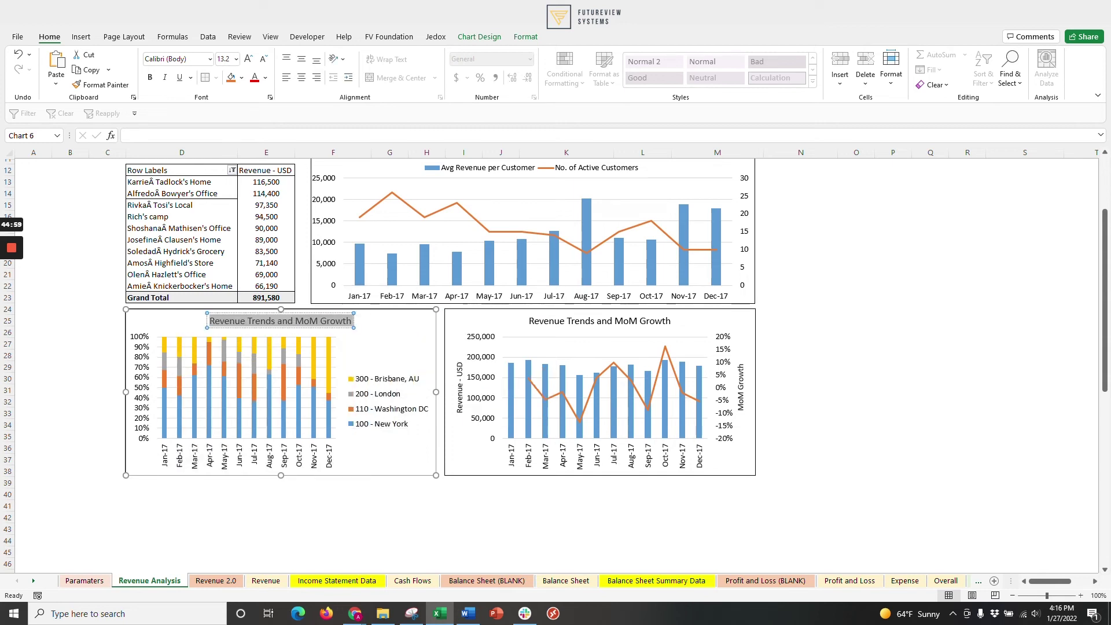
type("Revenue by Department")
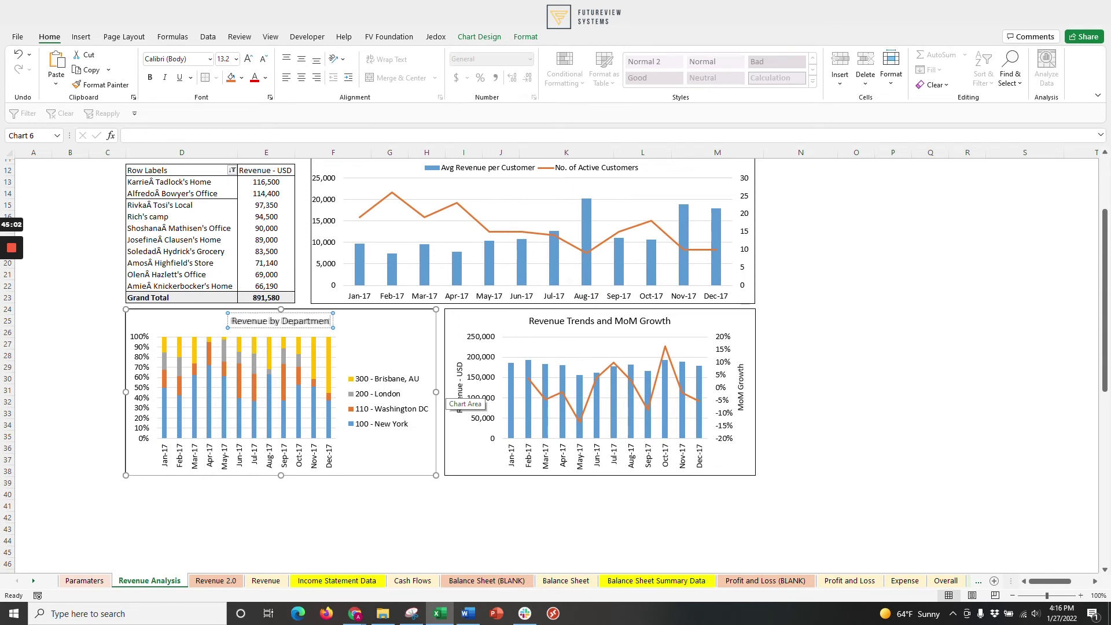
left_click(442, 393)
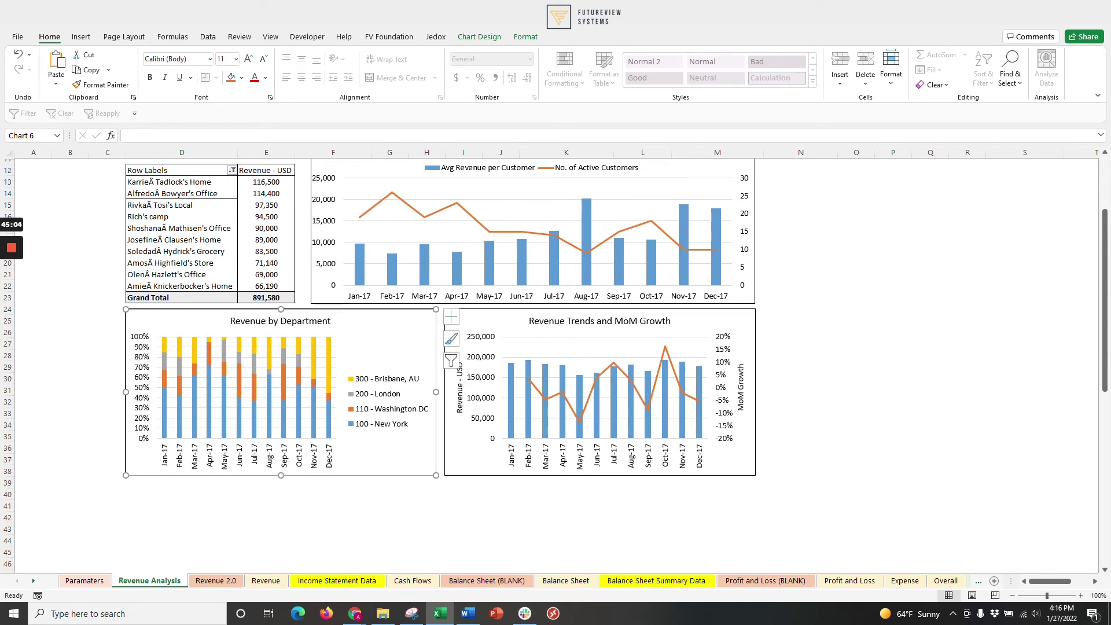
Reshape the legend into a single row along the top of the chart.
left_click(383, 388)
left_click_drag(344, 402, 130, 401)
left_click_drag(281, 432, 282, 385)
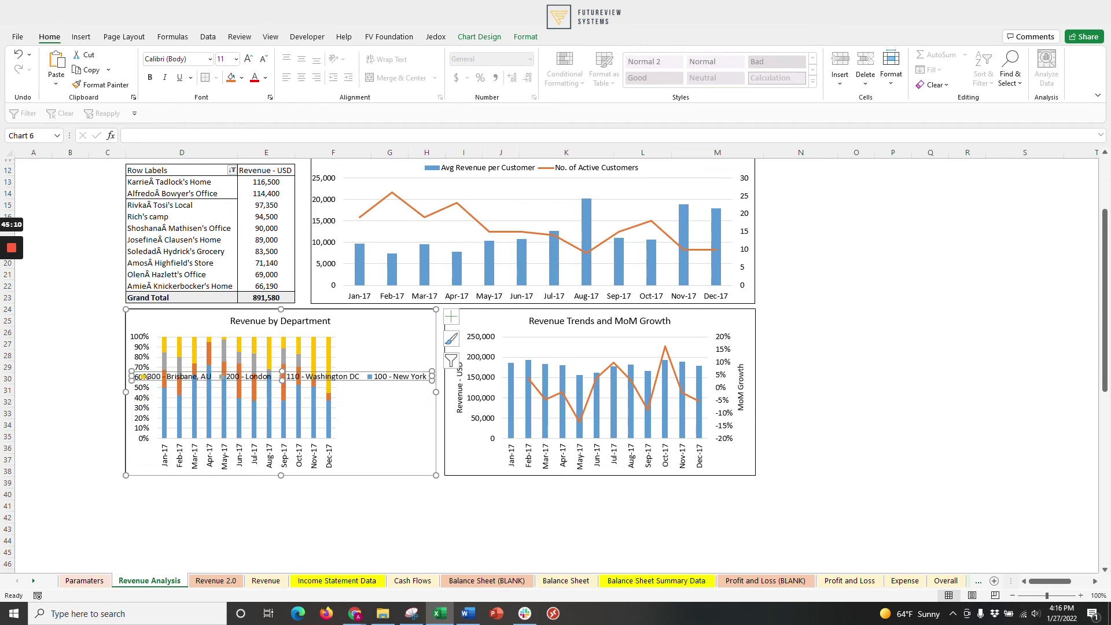
left_click_drag(209, 379, 209, 339)
Widen the plot area to the right edge and drop its top below the legend.
left_click(331, 387)
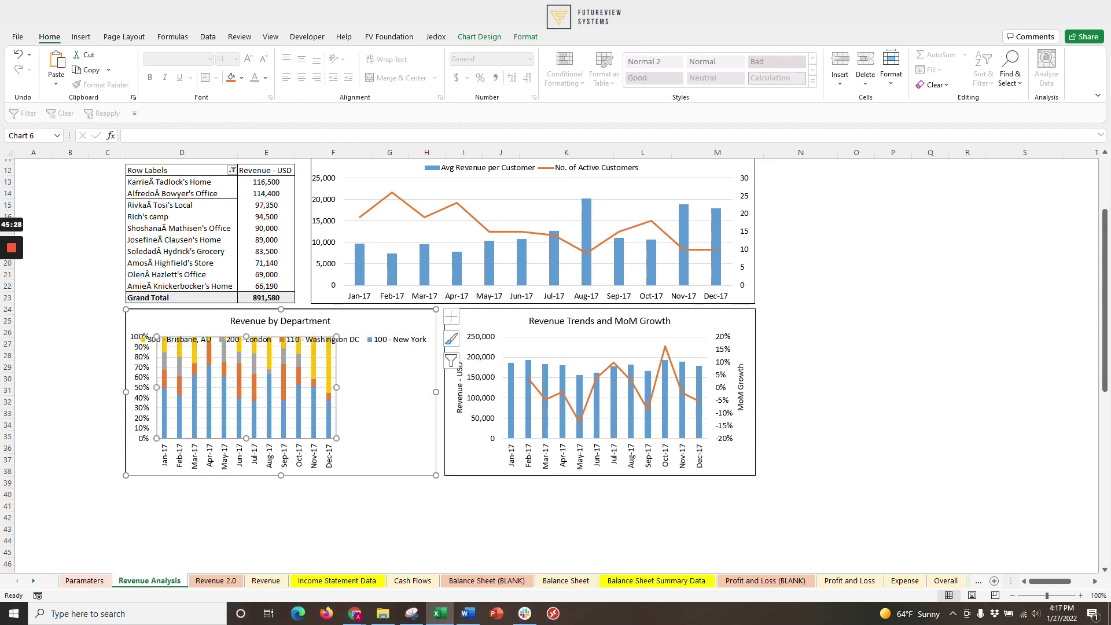
left_click_drag(336, 387, 432, 387)
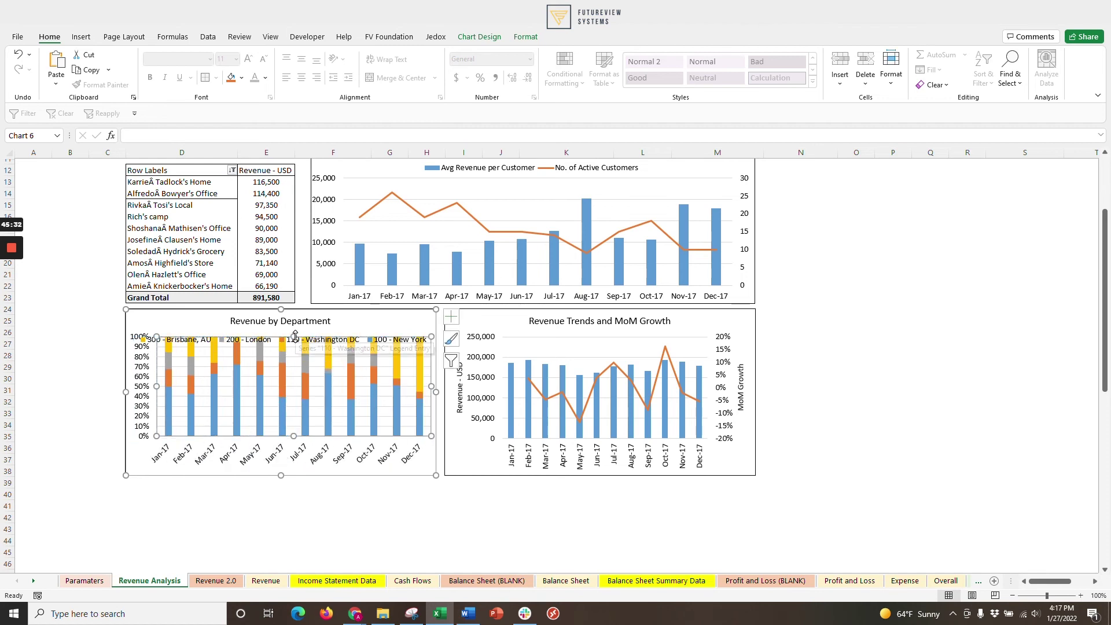
left_click_drag(293, 336, 294, 354)
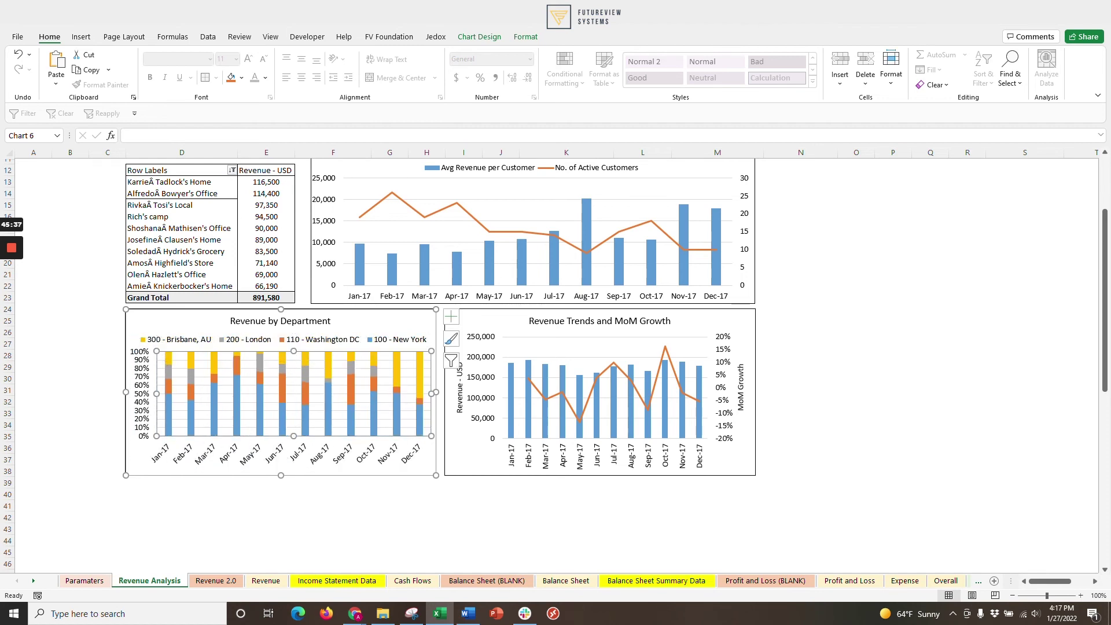
left_click(289, 461)
left_click(893, 447)
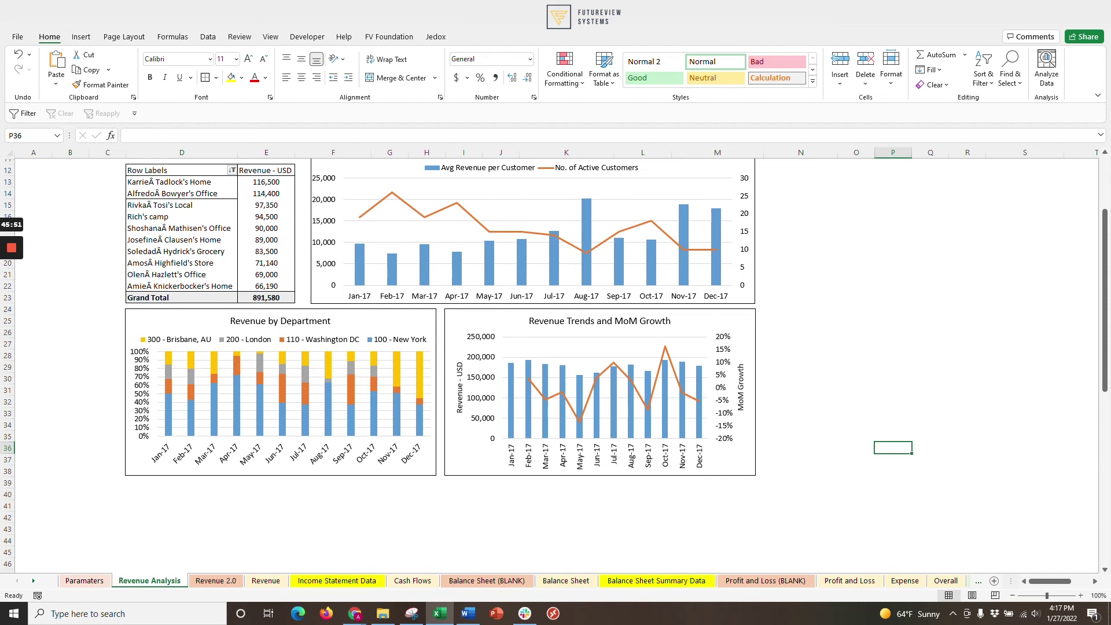